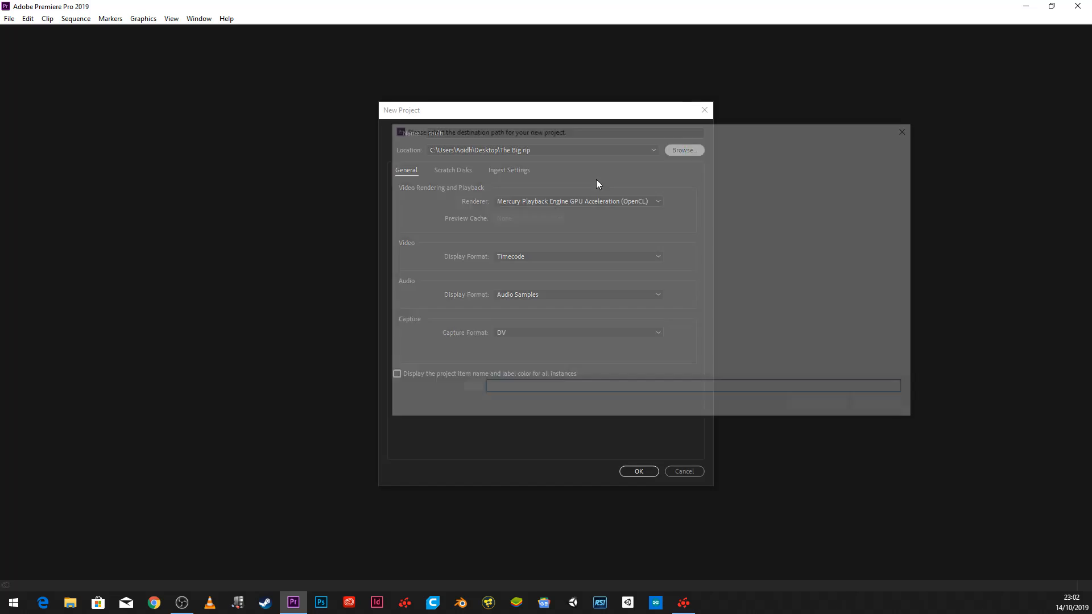
# - Set the Desktop folder as the location of the new project multi and create the project
pyautogui.click(432, 204)
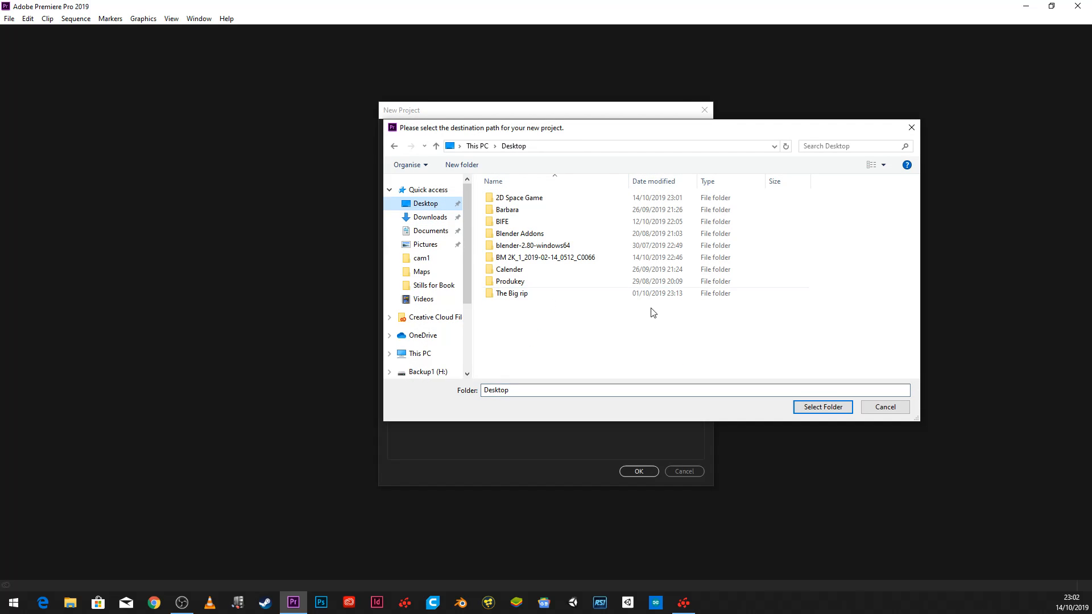
pyautogui.click(823, 407)
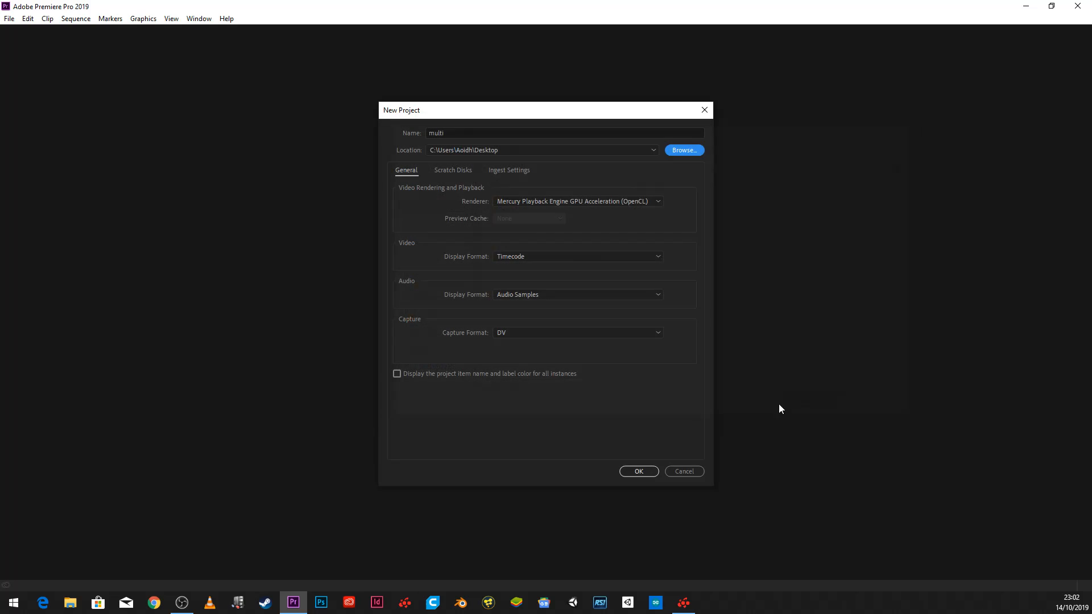
pyautogui.click(640, 473)
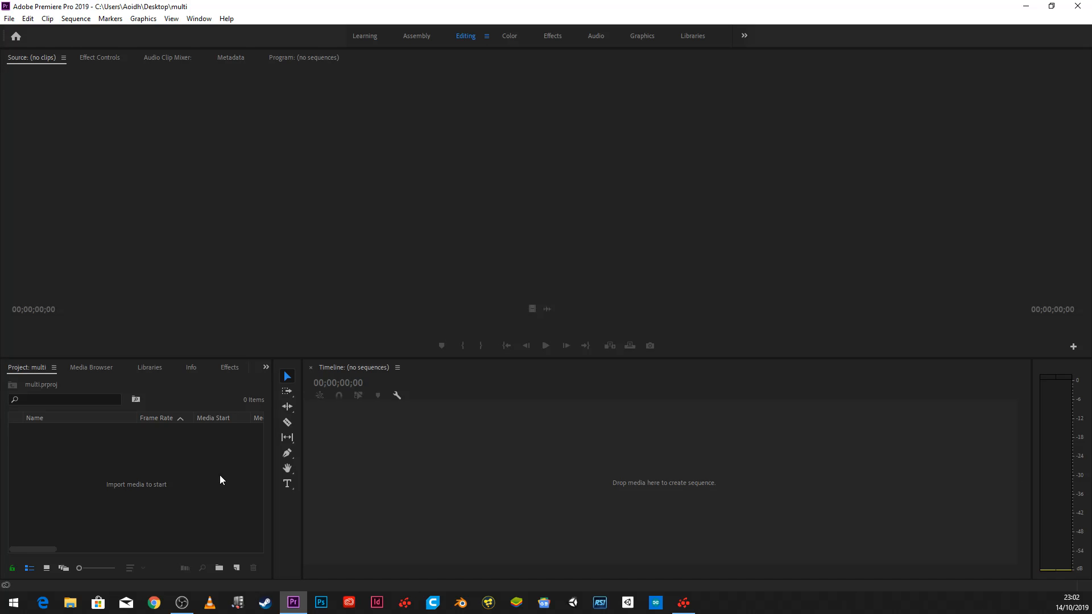
# - Import the 3y video file from the Desktop into the project
pyautogui.rightClick(230, 466)
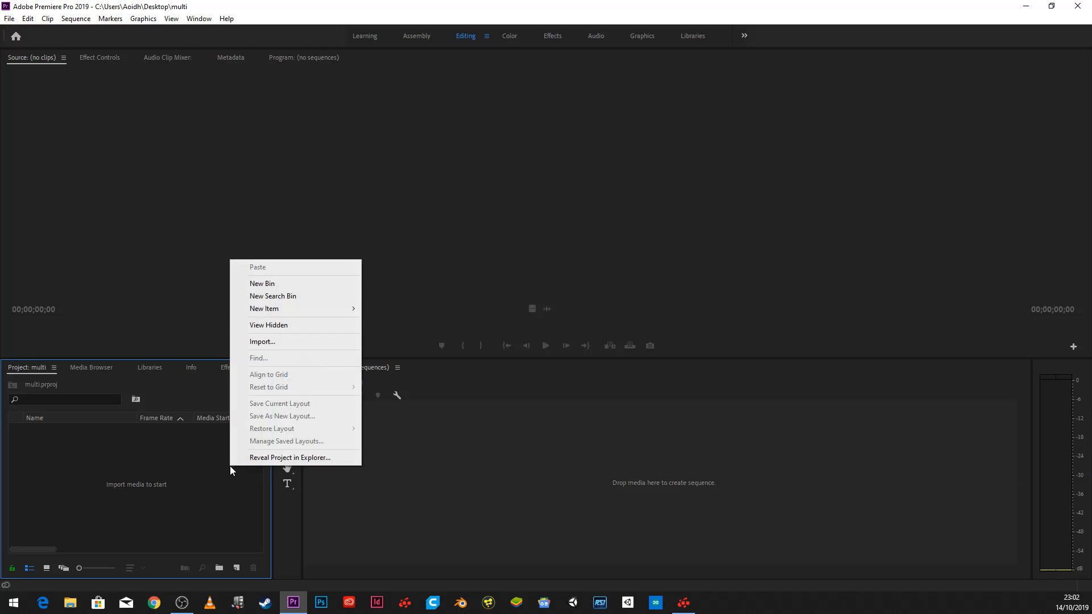
pyautogui.click(282, 343)
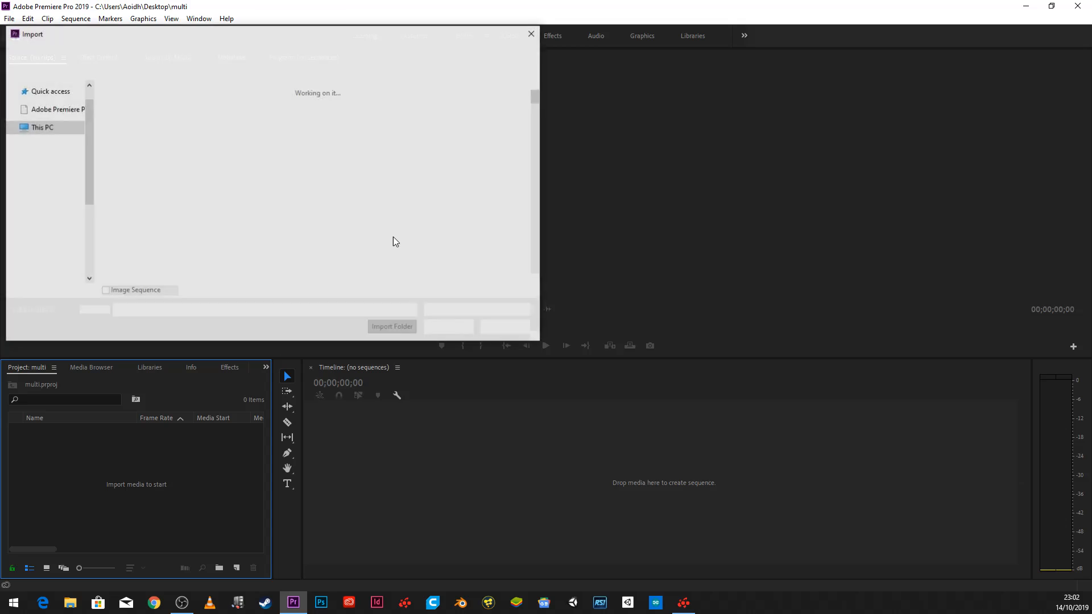
pyautogui.click(135, 51)
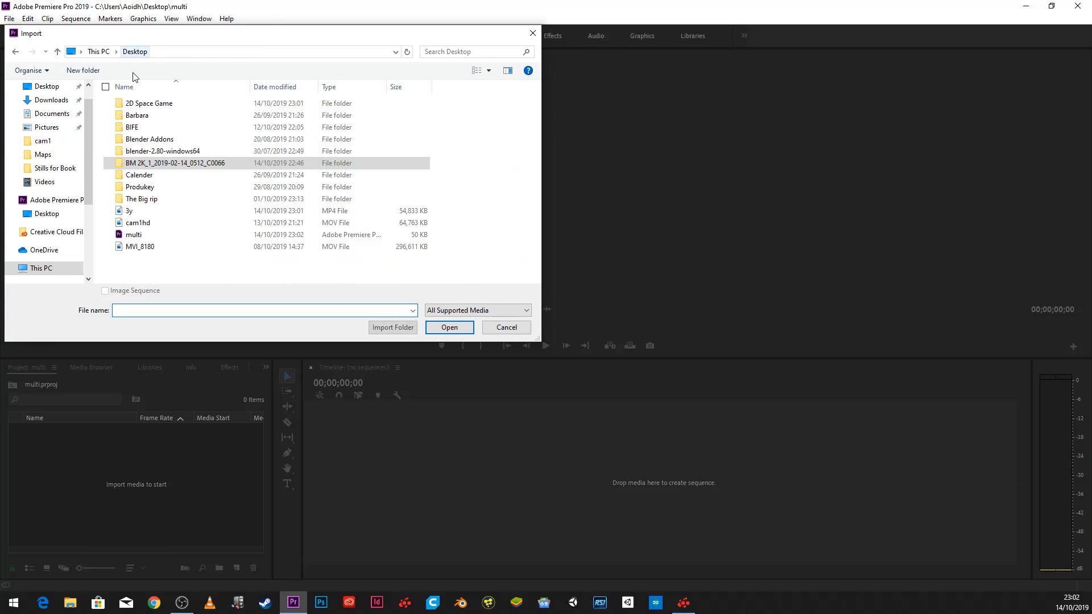
pyautogui.click(119, 211)
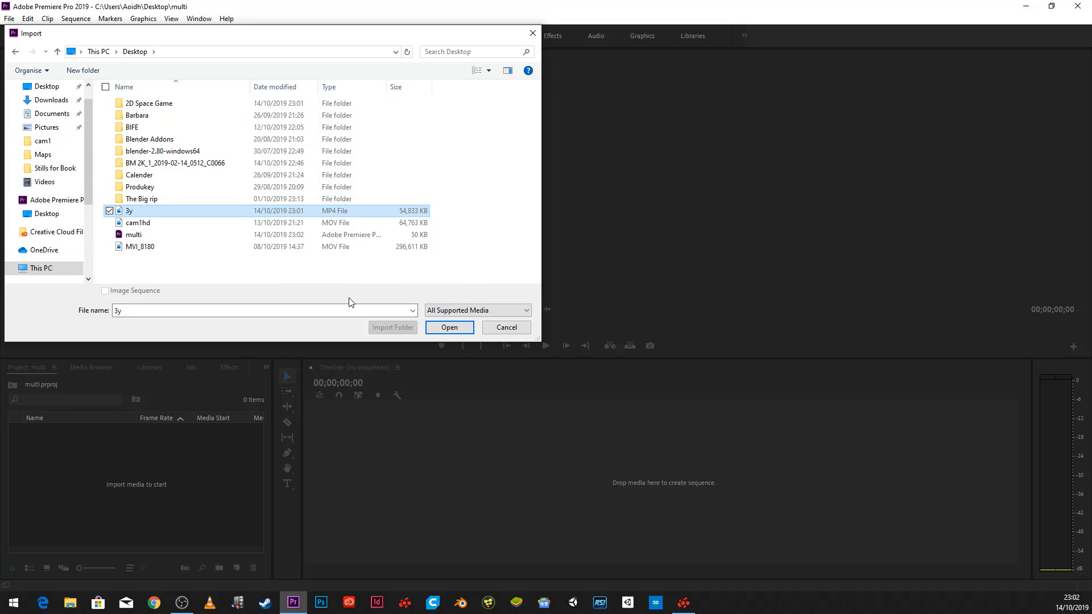
pyautogui.click(437, 326)
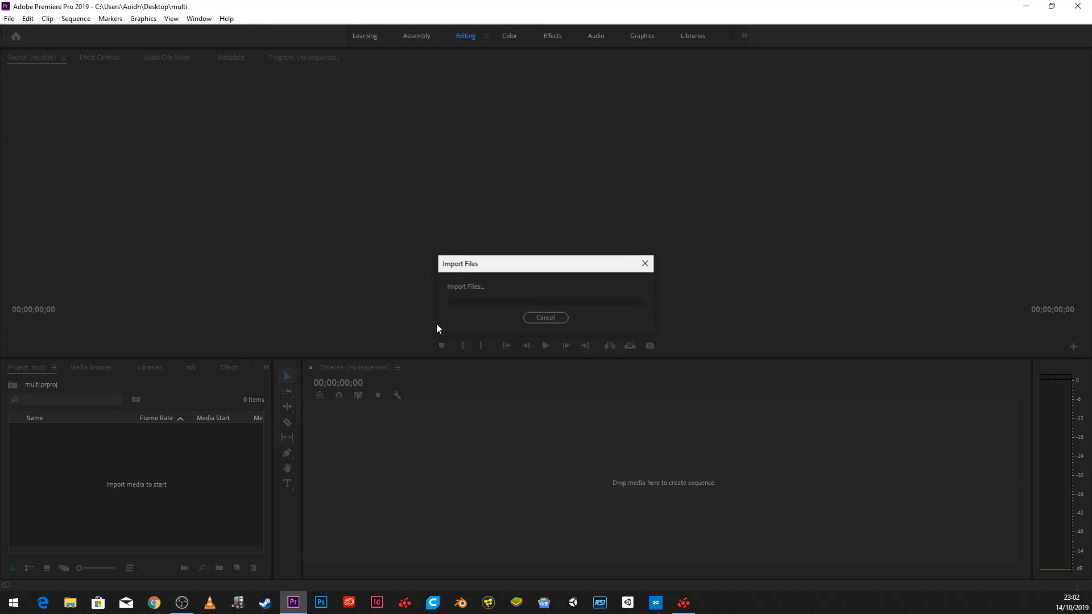
# - Import the cam1hd and MVI_8180 video files from the Desktop into the project
pyautogui.rightClick(110, 476)
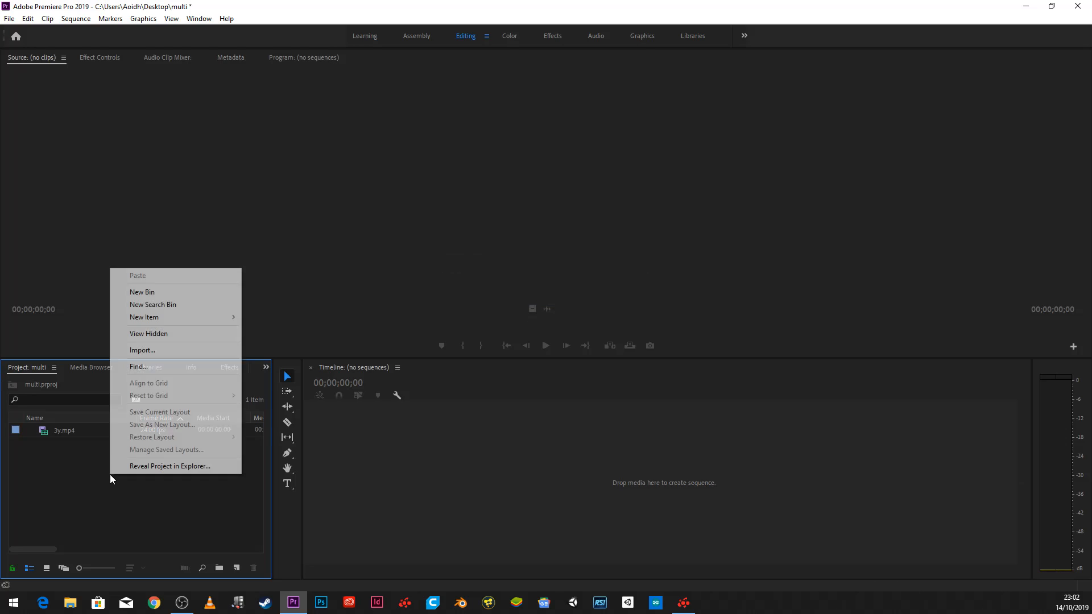
pyautogui.click(171, 351)
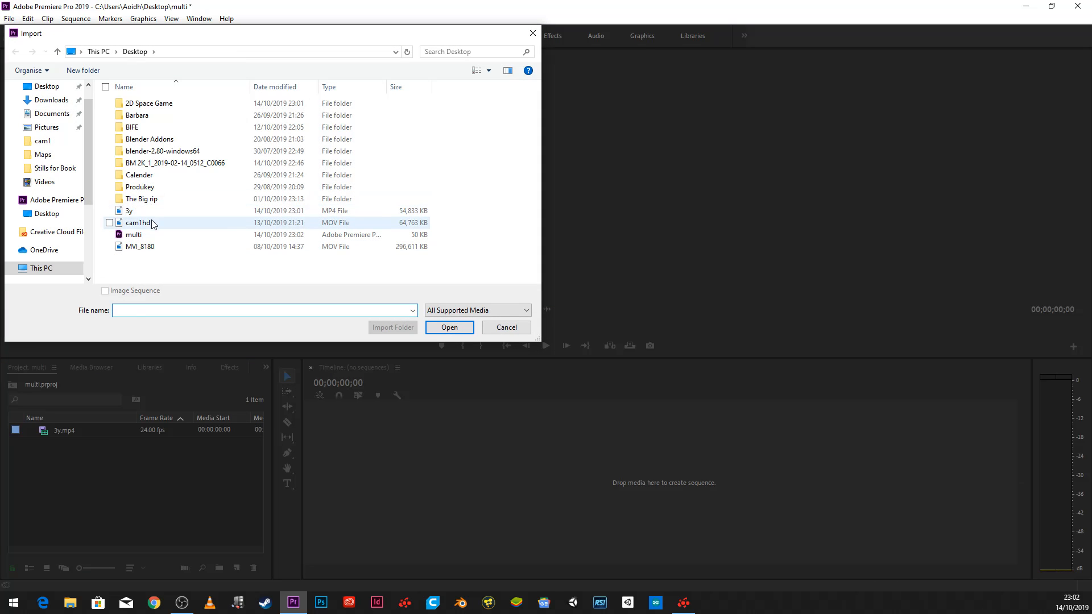
pyautogui.click(146, 222)
pyautogui.click(447, 326)
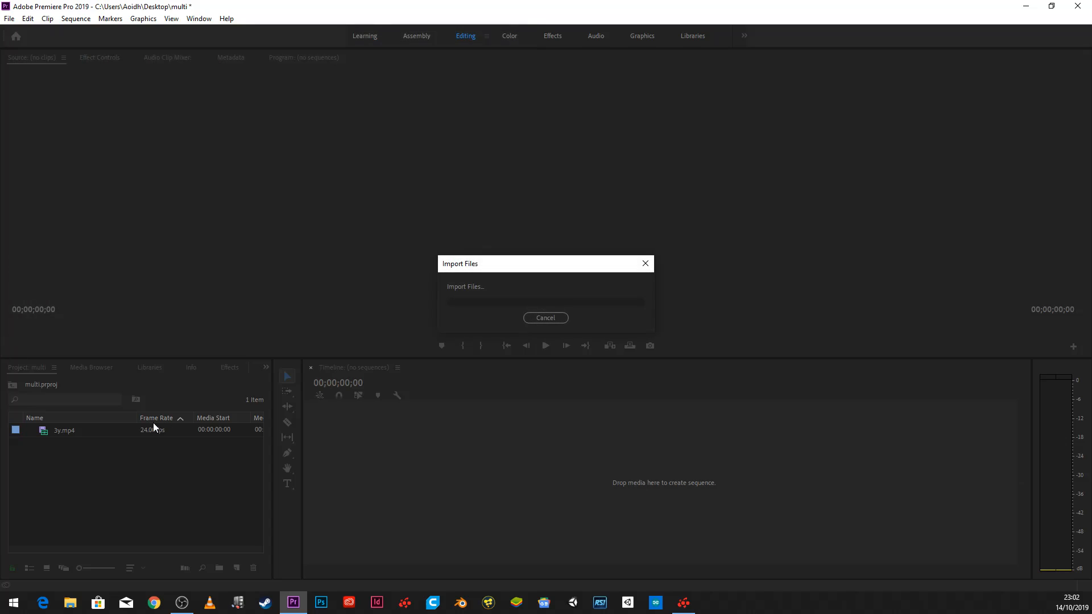
pyautogui.rightClick(127, 480)
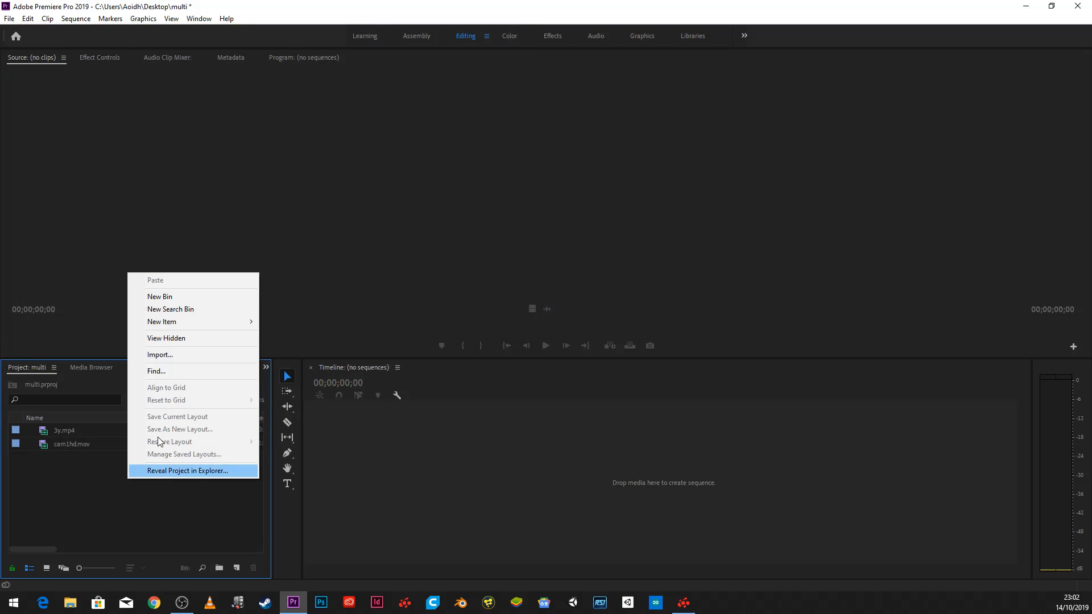
pyautogui.click(191, 353)
pyautogui.click(136, 246)
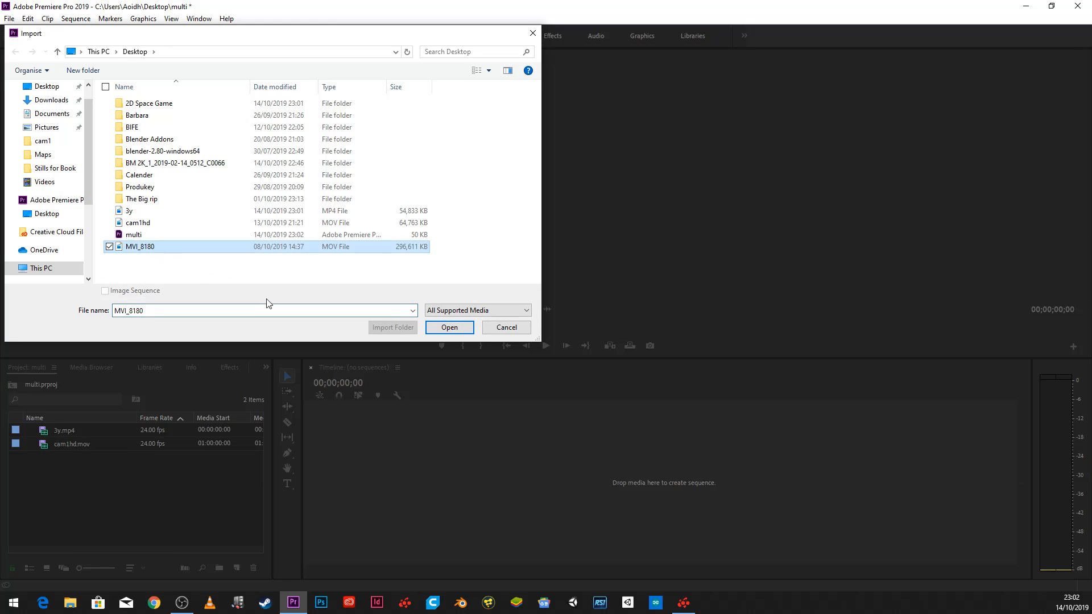
pyautogui.click(451, 329)
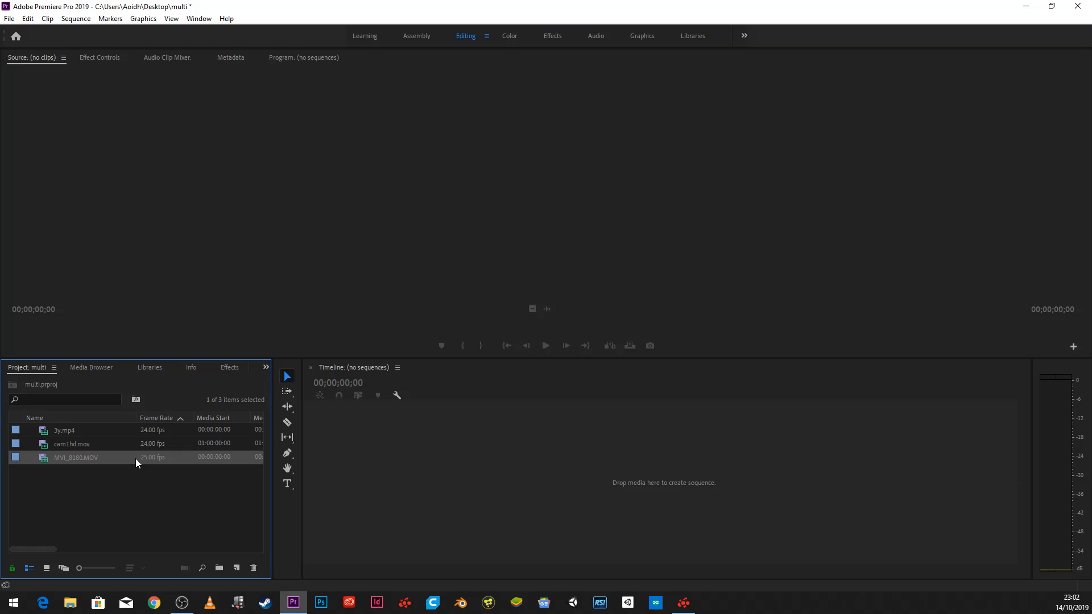
# - Open the 3y.mp4 clip and cue it to the frame where the clapperboard closes, at 00:00:03:18
pyautogui.doubleClick(69, 425)
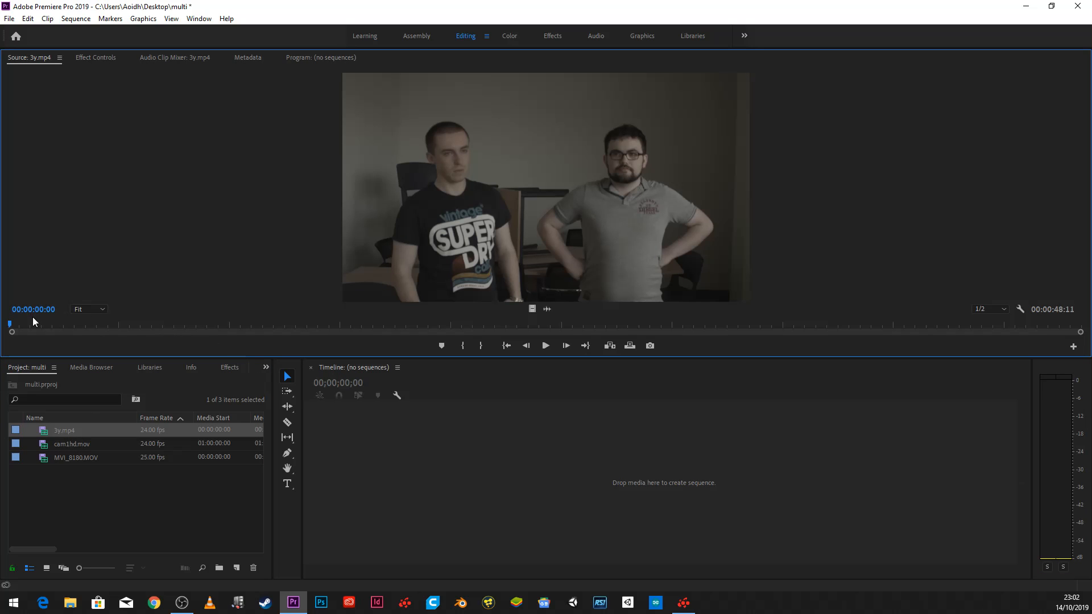
pyautogui.moveTo(48, 323); pyautogui.dragTo(91, 328)
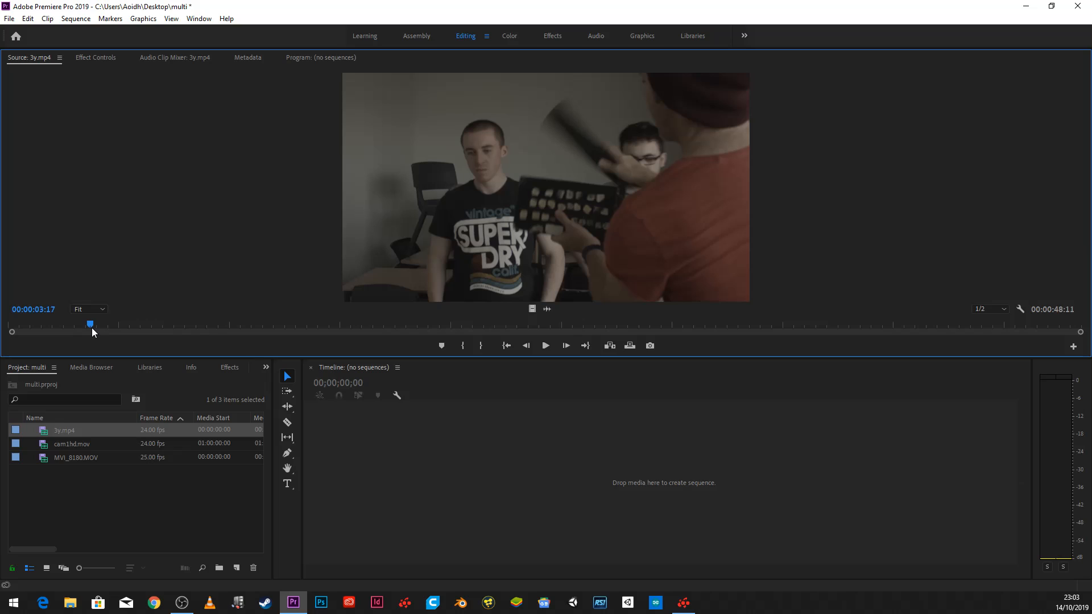
pyautogui.press('Right')
pyautogui.press('Left')
pyautogui.press('Left')
pyautogui.press('Left')
pyautogui.press('Right')
pyautogui.press('Right')
pyautogui.press('Right')
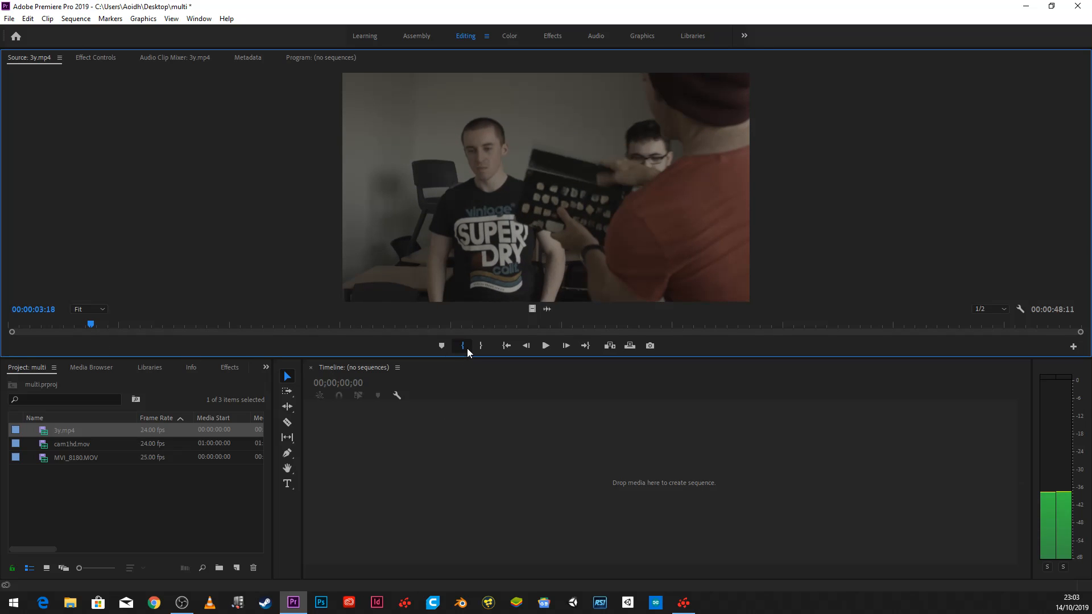
# - Open the cam1hd.mov clip and mark an In point where the clapperboard closes, at 01:00:00:14
pyautogui.doubleClick(80, 443)
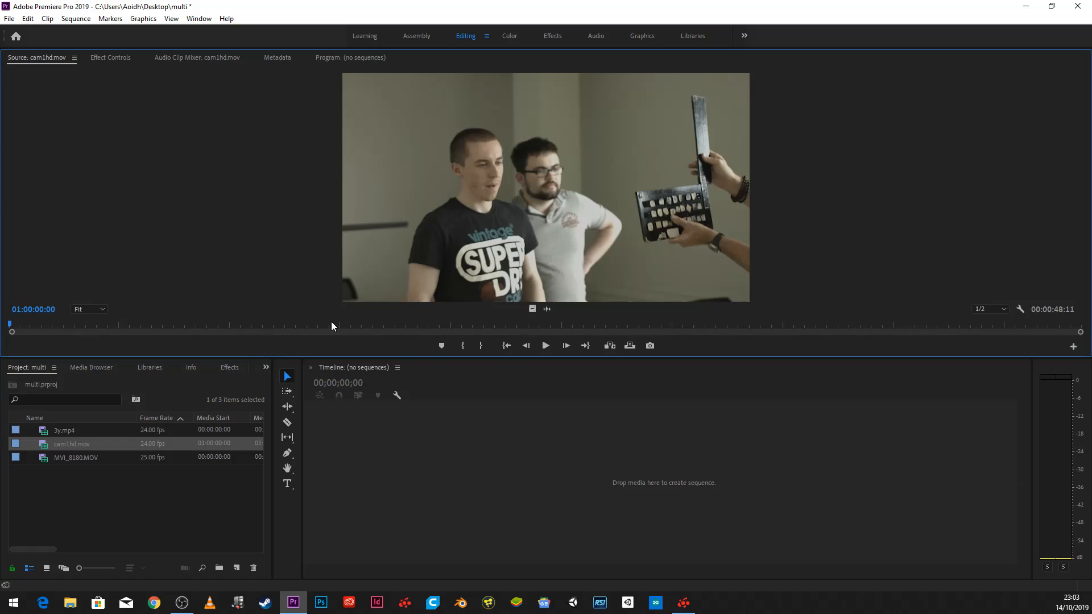
pyautogui.moveTo(74, 324); pyautogui.dragTo(21, 324)
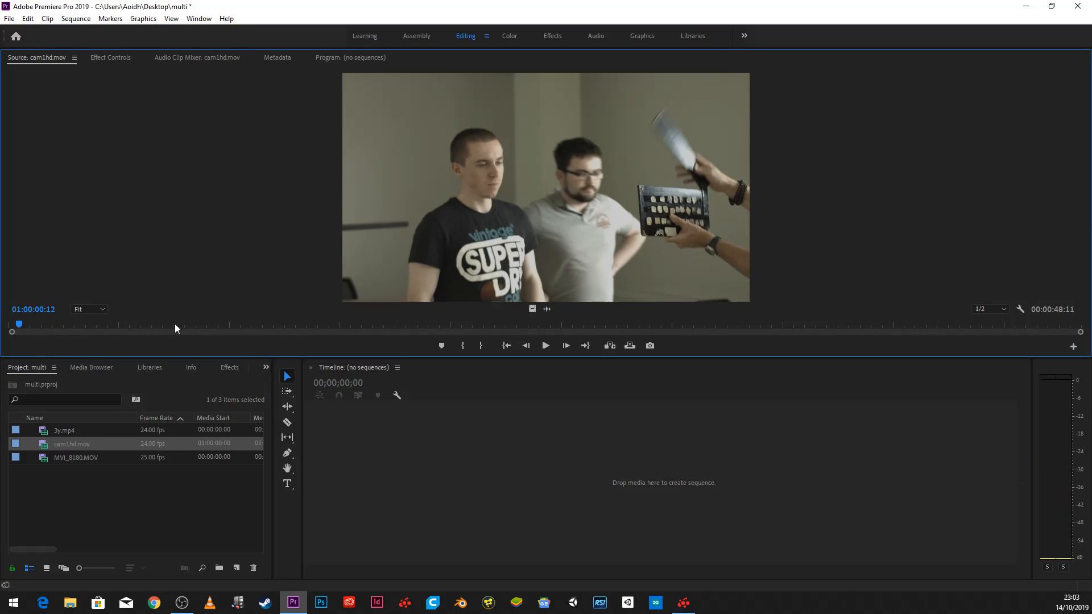
pyautogui.press('Left')
pyautogui.press('Right')
pyautogui.press('Right')
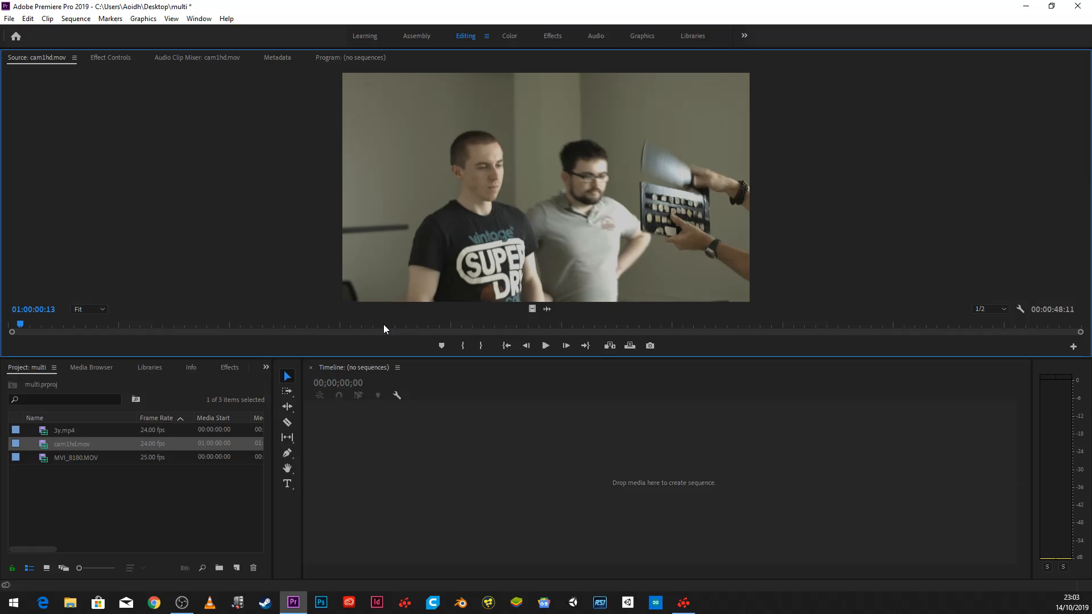
pyautogui.click(465, 346)
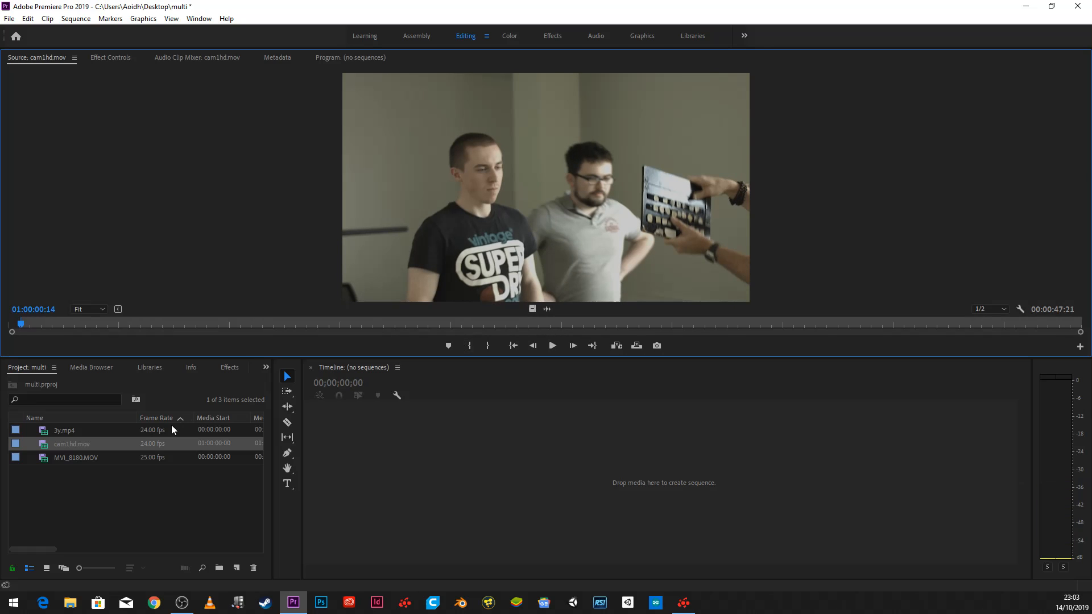
# - Open the MVI_8180.MOV clip, locate the clap by its sound and mark an In point at 00:00:06:03
pyautogui.doubleClick(67, 458)
pyautogui.moveTo(50, 323); pyautogui.dragTo(104, 330)
pyautogui.press('Left')
pyautogui.press('Left')
pyautogui.press('Left')
pyautogui.press('Left')
pyautogui.press('Left')
pyautogui.press('Left')
pyautogui.press('Left')
pyautogui.press('Left')
pyautogui.press('Left')
pyautogui.press('Left')
pyautogui.press('Left')
pyautogui.press('Left')
pyautogui.press('Left')
pyautogui.press('Left')
pyautogui.press('Left')
pyautogui.press('Left')
pyautogui.press('Left')
pyautogui.press('Left')
pyautogui.press('Left')
pyautogui.press('Left')
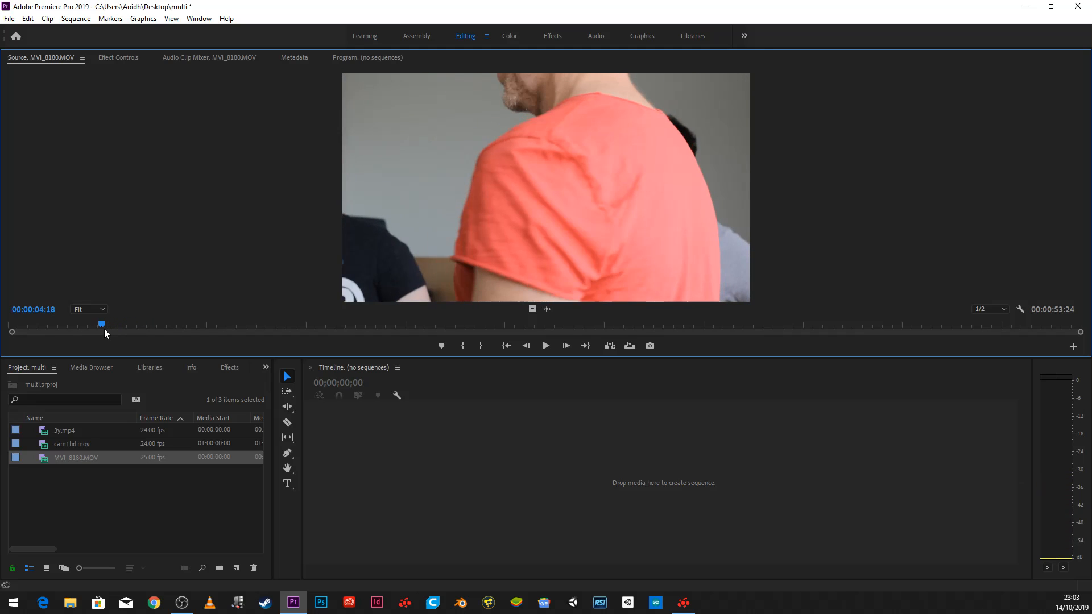
pyautogui.press('Right')
pyautogui.press('Right')
pyautogui.press('Right')
pyautogui.press('Right')
pyautogui.press('Right')
pyautogui.press('Right')
pyautogui.press('Right')
pyautogui.press('Right')
pyautogui.press('Right')
pyautogui.press('Right')
pyautogui.press('Right')
pyautogui.press('Right')
pyautogui.press('Right')
pyautogui.press('Right')
pyautogui.press('Right')
pyautogui.press('Right')
pyautogui.press('Right')
pyautogui.press('Right')
pyautogui.press('Right')
pyautogui.press('Right')
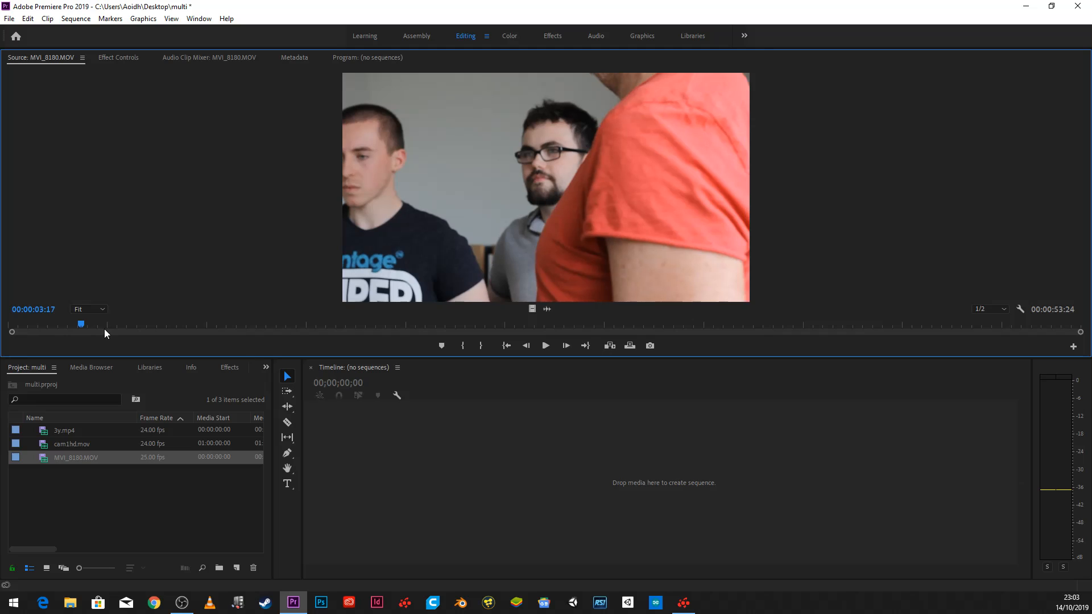
pyautogui.press('Right')
pyautogui.press('Right')
pyautogui.press('Right')
pyautogui.press('Right')
pyautogui.press('Right')
pyautogui.press('Right')
pyautogui.press('Right')
pyautogui.press('Right')
pyautogui.press('Right')
pyautogui.press('Right')
pyautogui.press('Right')
pyautogui.press('Right')
pyautogui.press('Right')
pyautogui.press('Right')
pyautogui.press('Right')
pyautogui.press('Right')
pyautogui.press('Right')
pyautogui.press('Right')
pyautogui.press('Right')
pyautogui.press('Right')
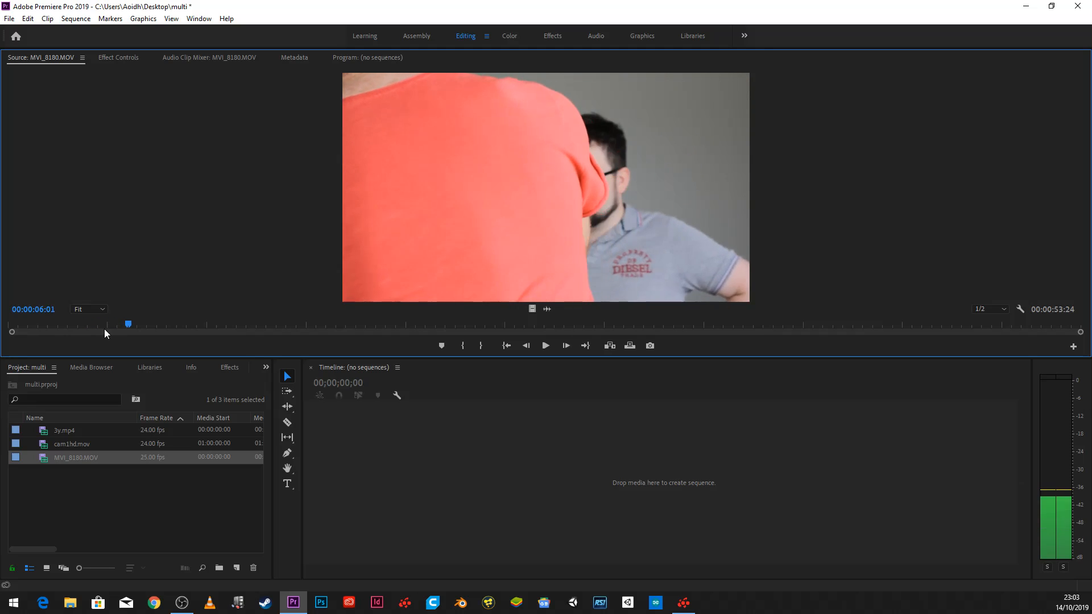
pyautogui.press('Left')
pyautogui.press('Left')
pyautogui.press('Left')
pyautogui.press('Left')
pyautogui.press('Left')
pyautogui.press('Left')
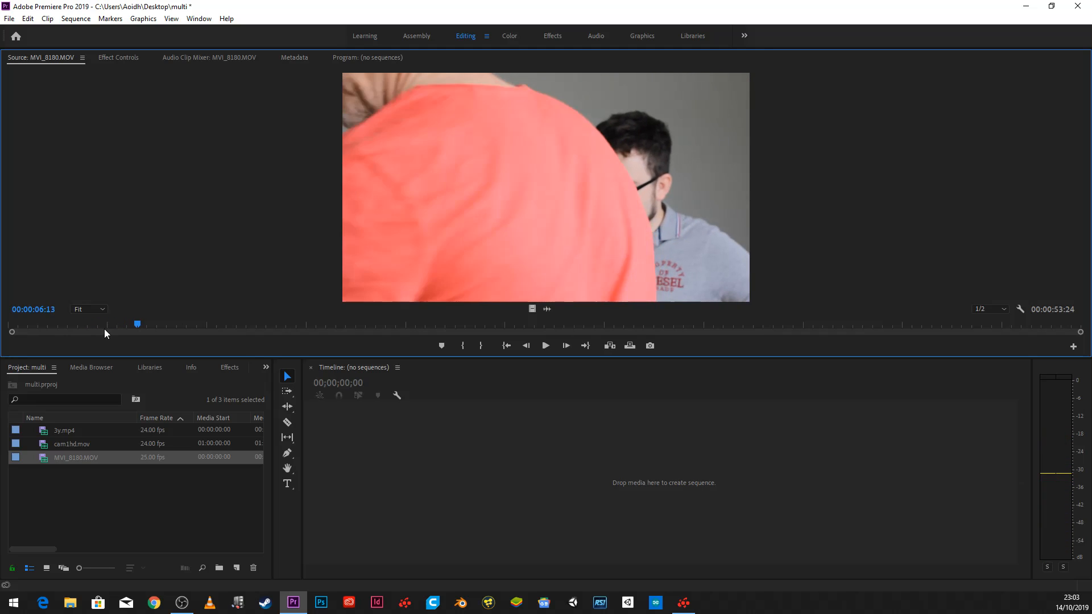
pyautogui.press('Left')
pyautogui.press('Left')
pyautogui.press('Left')
pyautogui.press('Left')
pyautogui.press('Left')
pyautogui.press('Left')
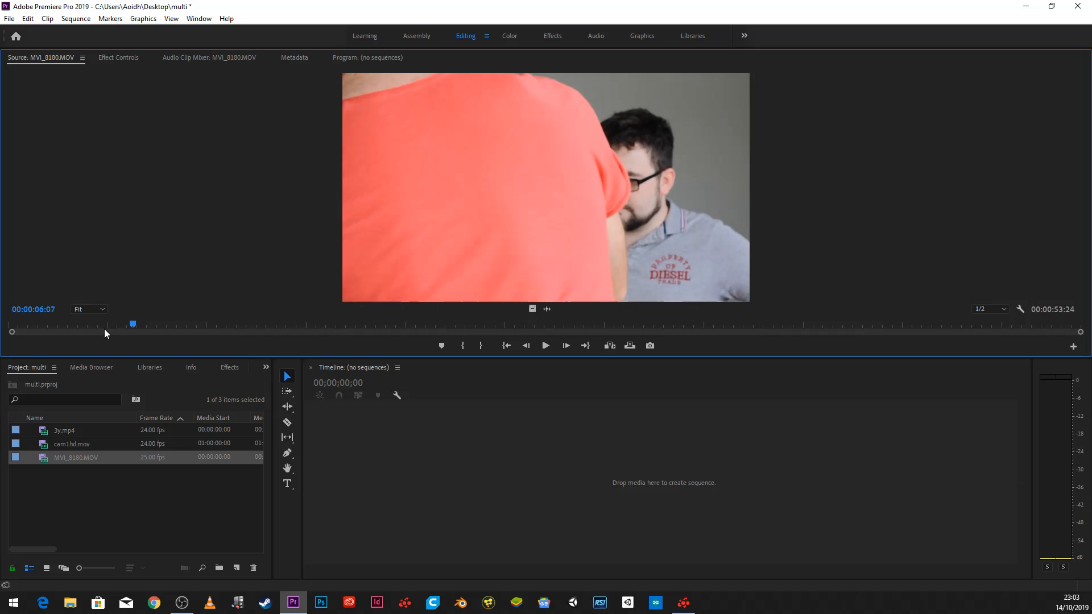
pyautogui.press('Left')
pyautogui.press('Left')
pyautogui.press('Left')
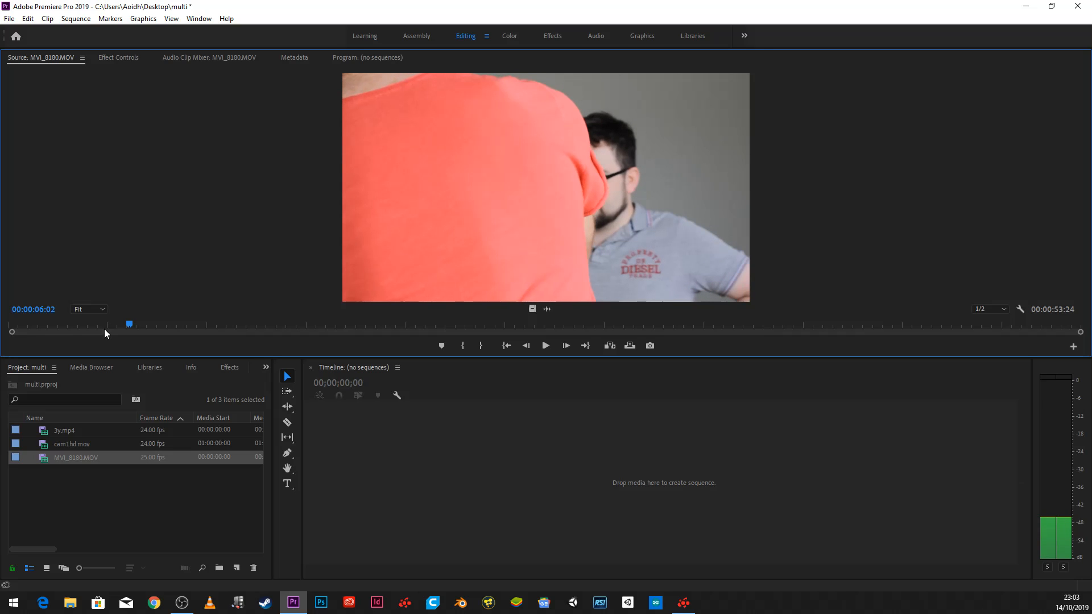
pyautogui.press('Left')
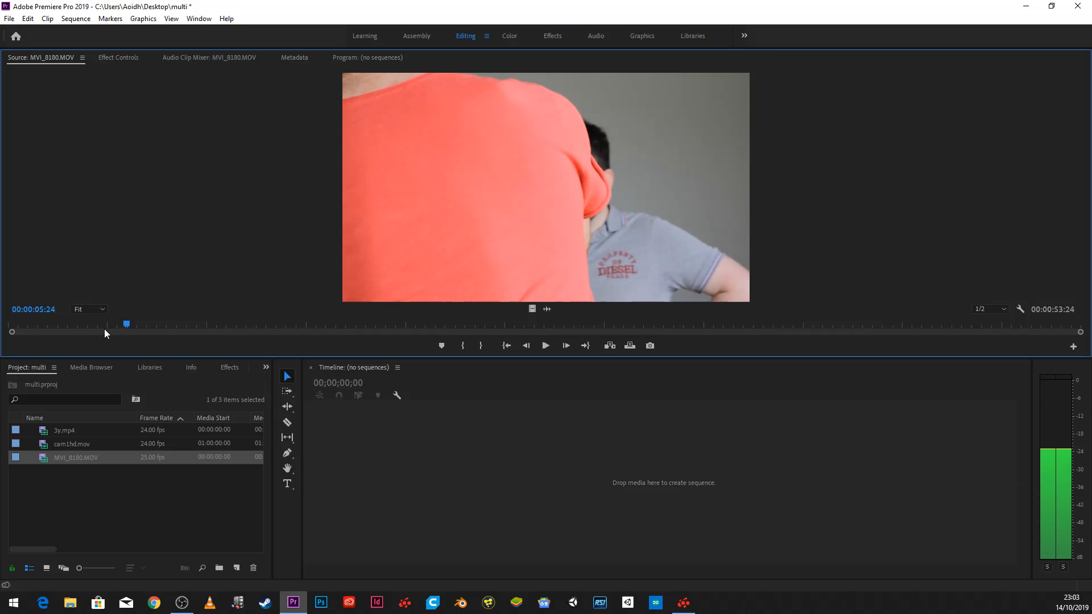
pyautogui.press('Right')
pyautogui.press('Right')
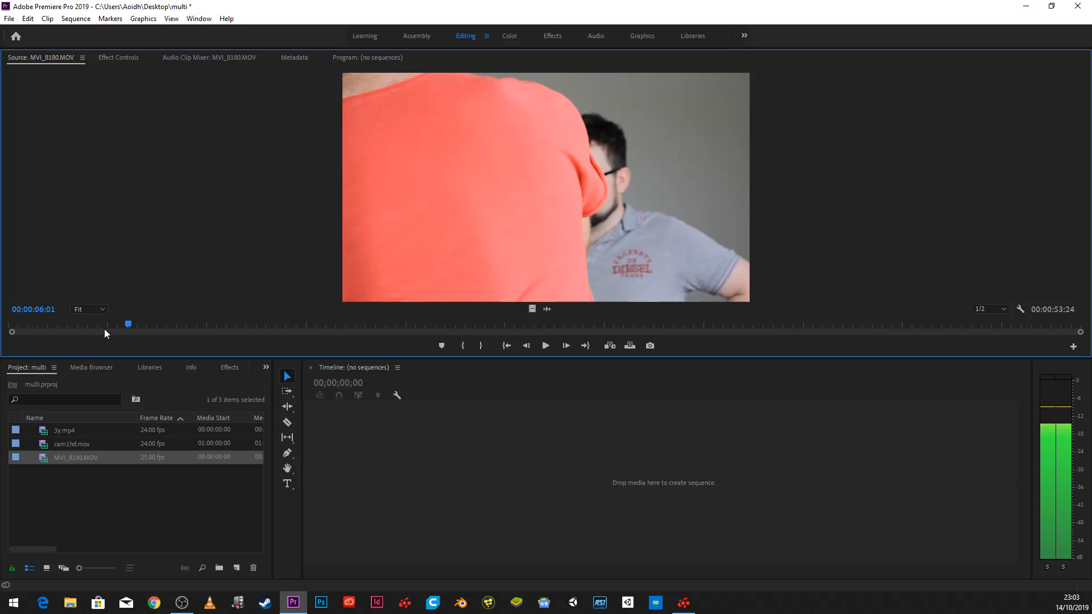
pyautogui.press('Right')
pyautogui.press('Right')
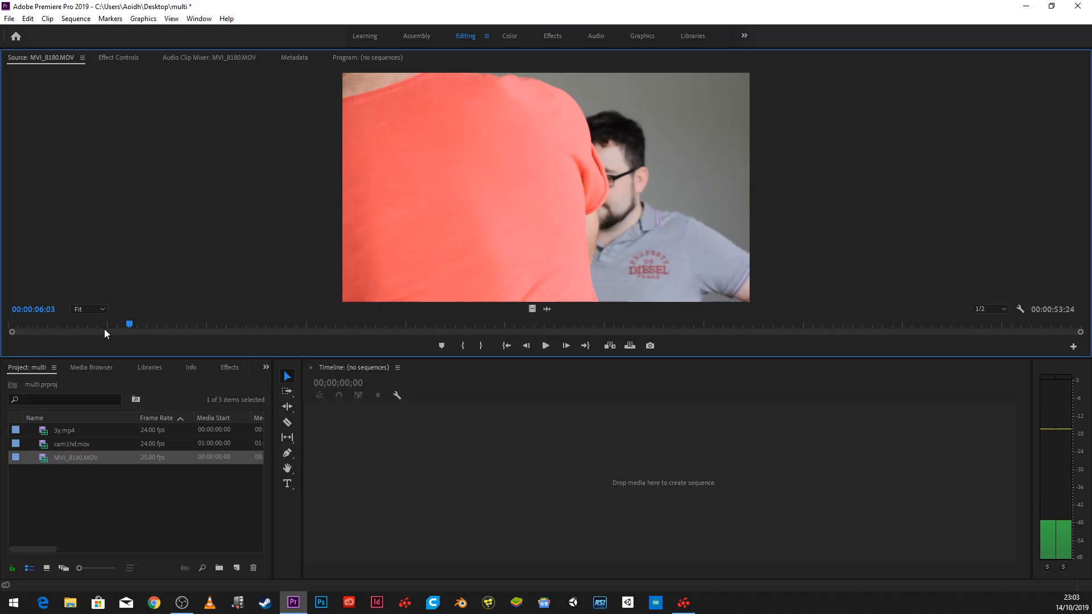
pyautogui.click(460, 345)
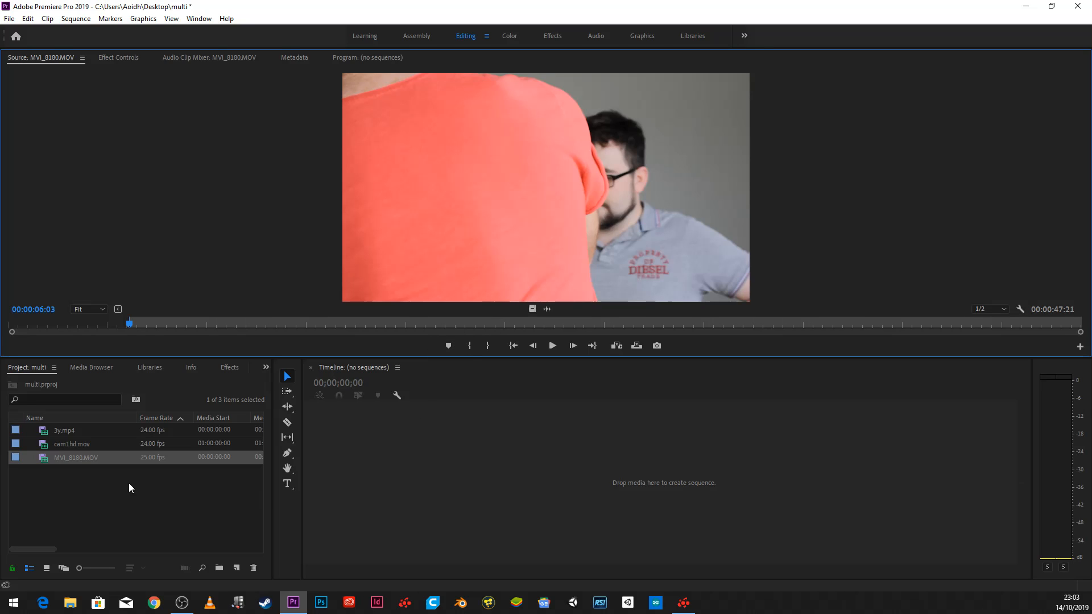
# - Create a multi-camera source sequence from all three clips, synchronized by In Points, with the name suffix Multicam
pyautogui.moveTo(131, 480); pyautogui.dragTo(68, 432)
pyautogui.rightClick(69, 432)
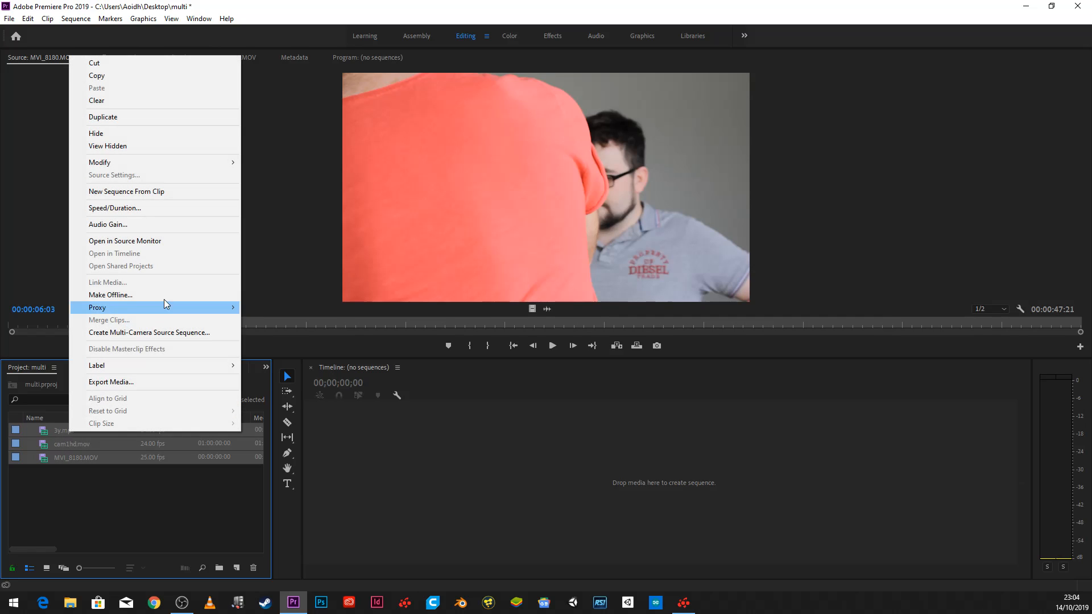
pyautogui.click(154, 333)
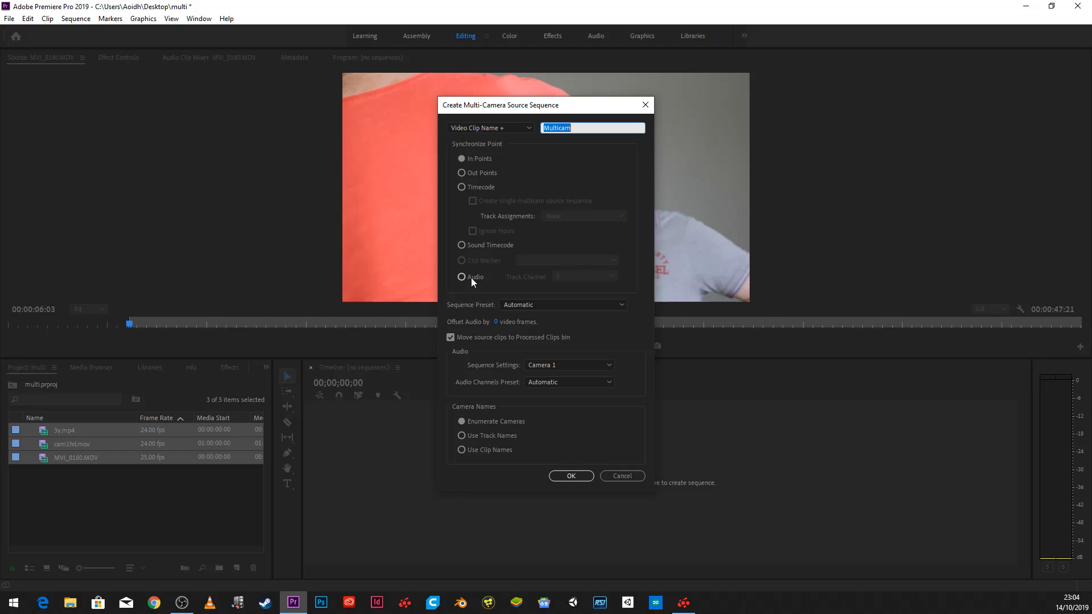
pyautogui.click(469, 157)
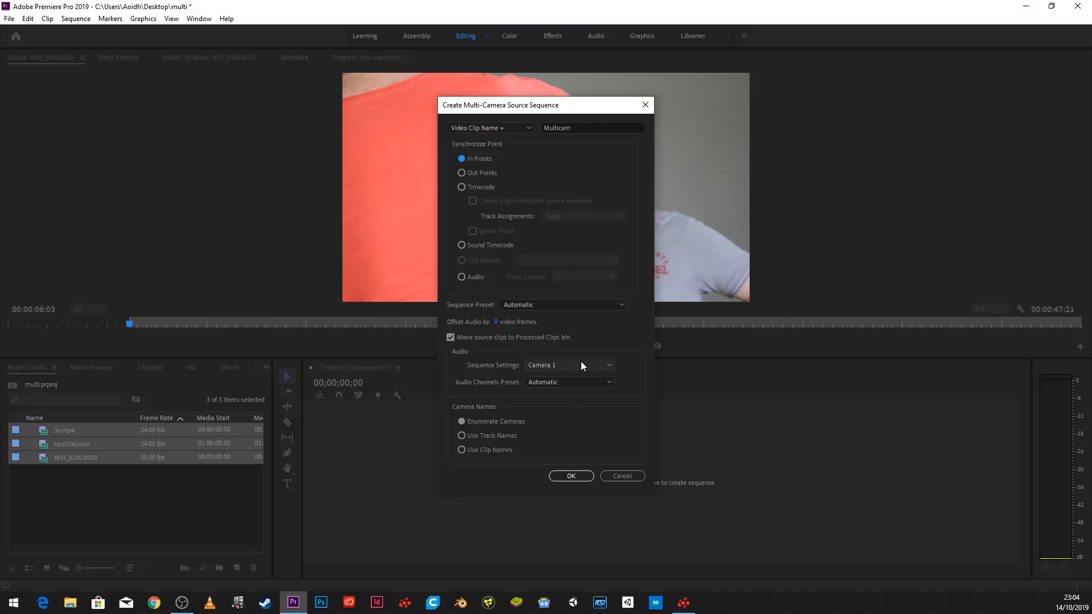
pyautogui.click(580, 479)
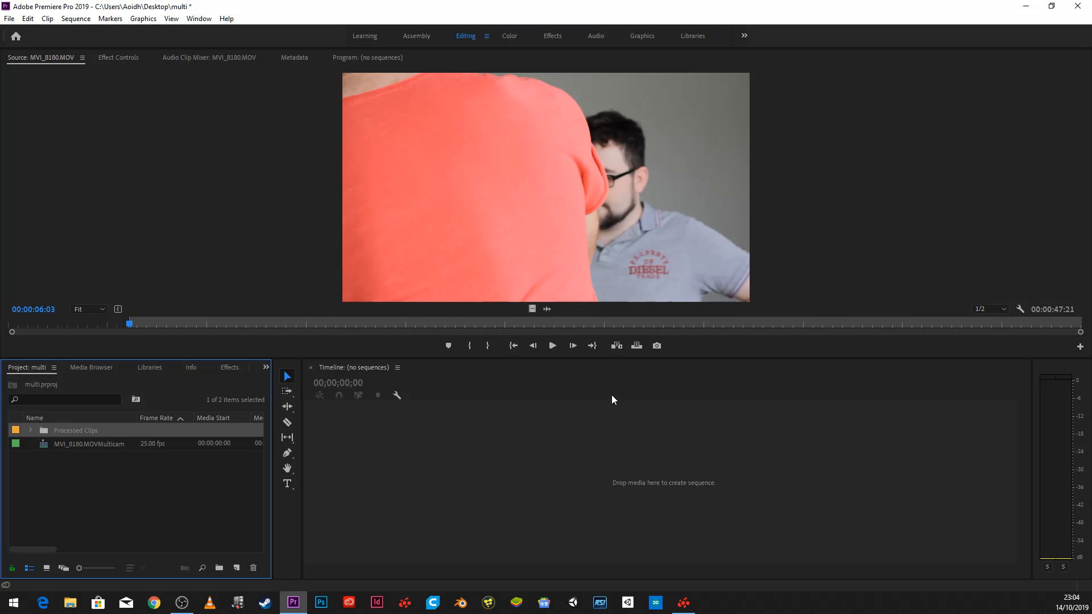
# - Open the MVI_8180.MOVMulticam source sequence in the Source Monitor, create a new sequence from it and scrub through it
pyautogui.doubleClick(111, 446)
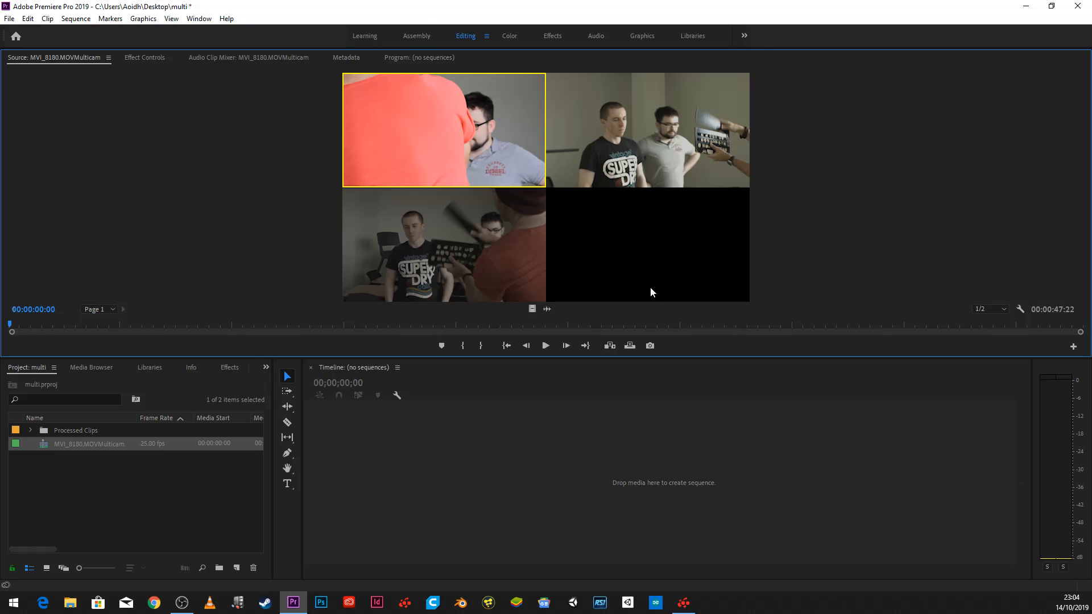
pyautogui.rightClick(104, 445)
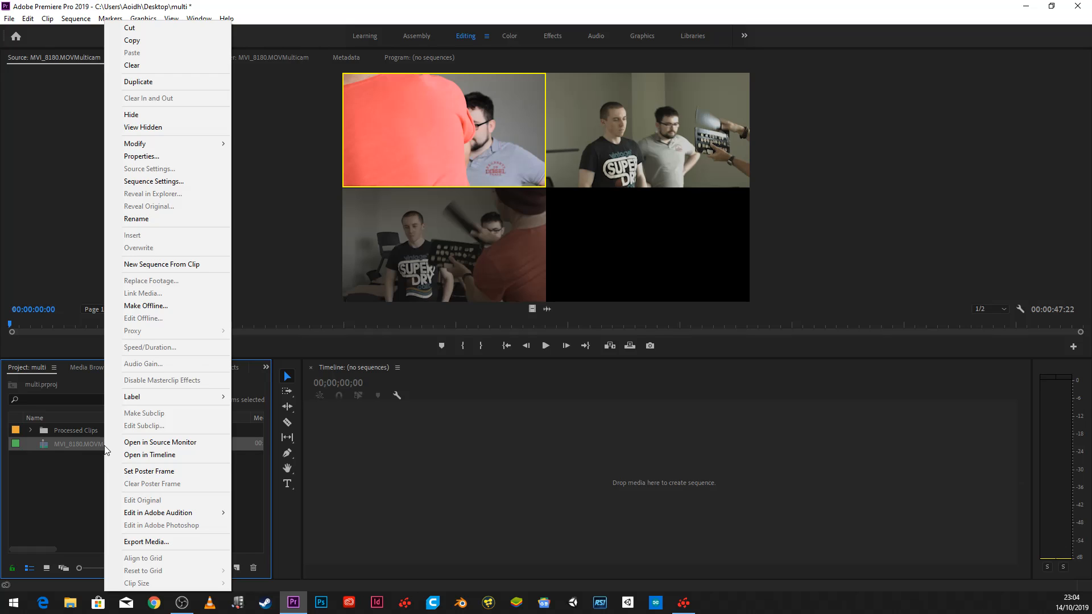
pyautogui.click(195, 265)
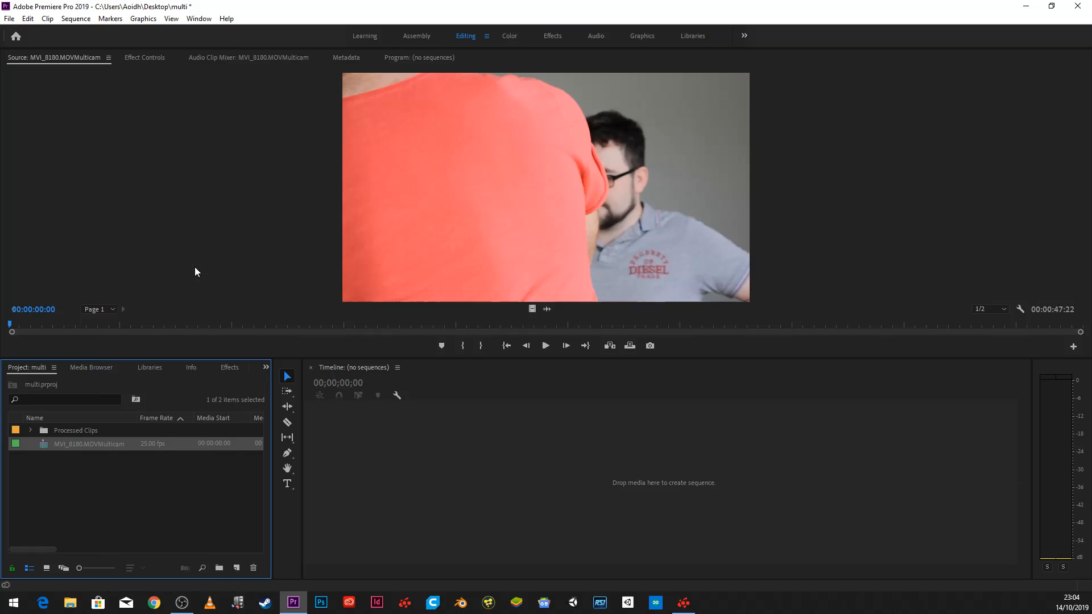
pyautogui.moveTo(502, 394)
pyautogui.mouseDown()
pyautogui.moveTo(513, 393)
pyautogui.moveTo(498, 392)
pyautogui.mouseUp()
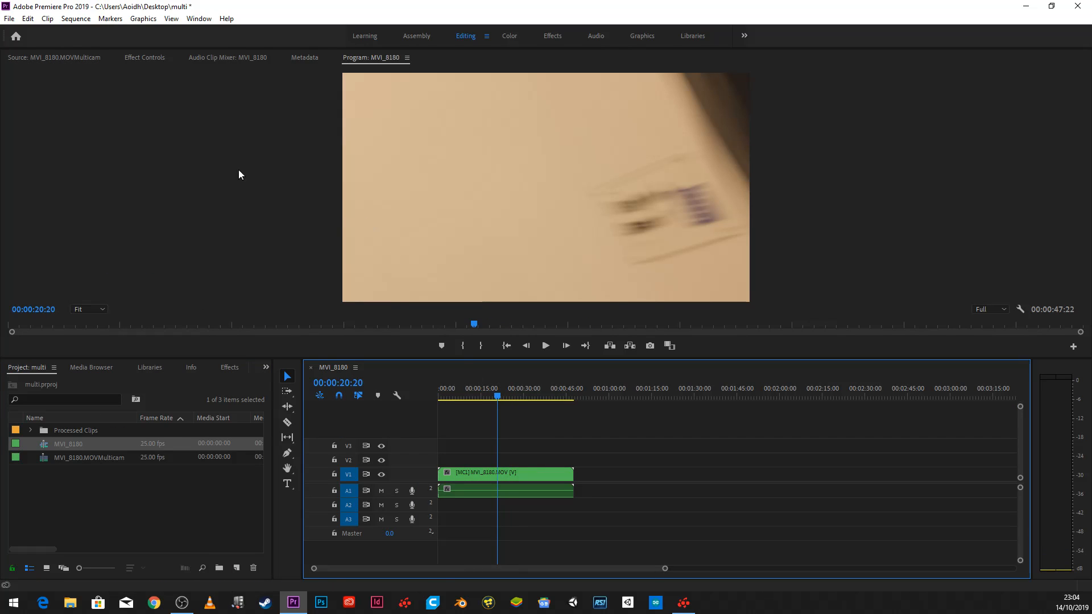
# - Reset the Editing workspace to its saved layout and return the sequence playhead to the start
pyautogui.rightClick(250, 129)
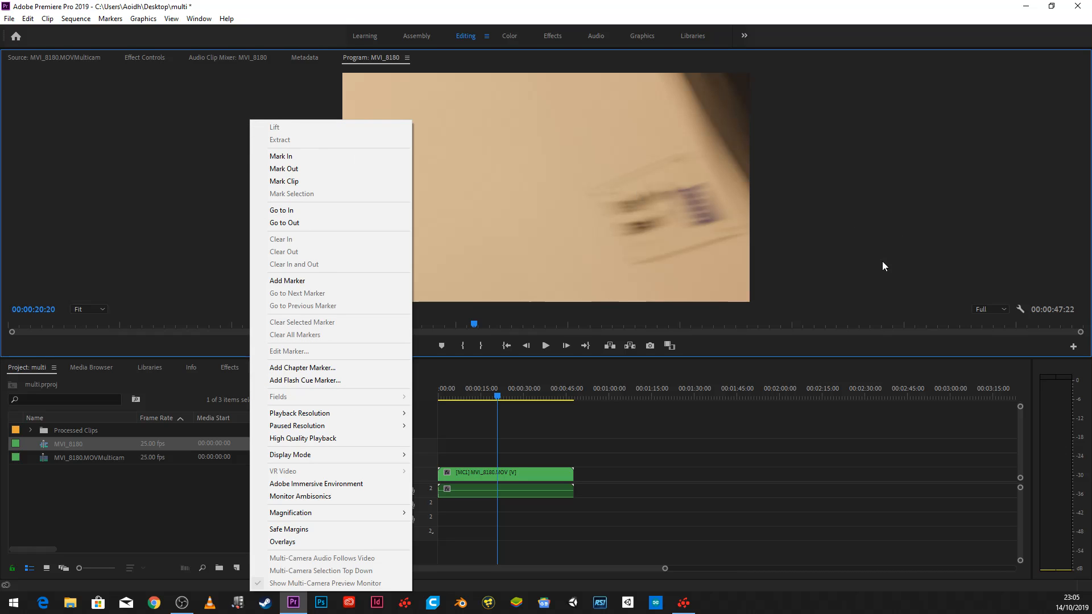
pyautogui.click(194, 18)
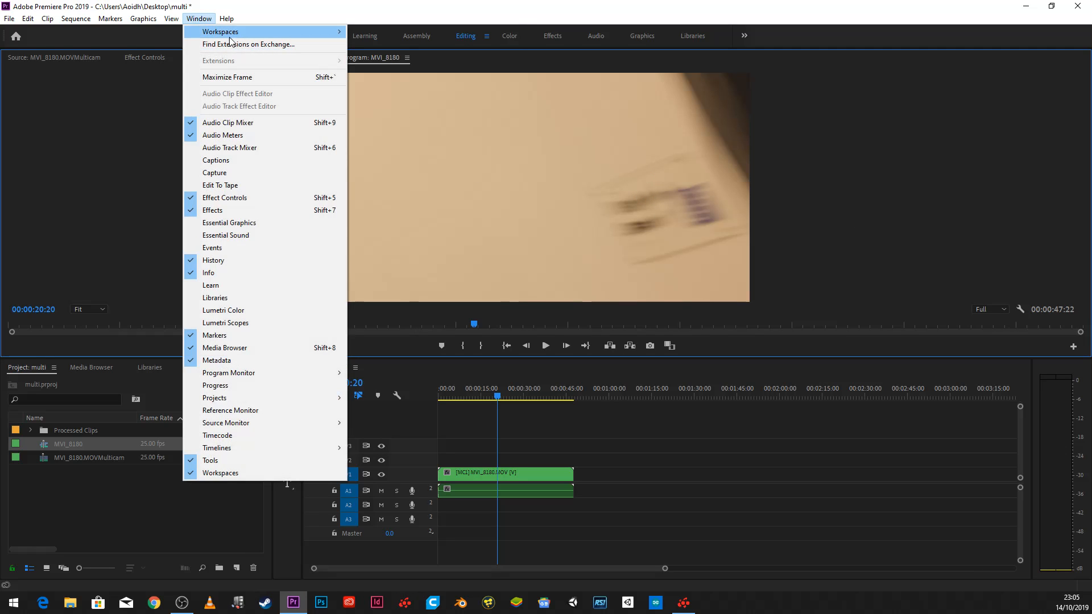
pyautogui.moveTo(243, 36)
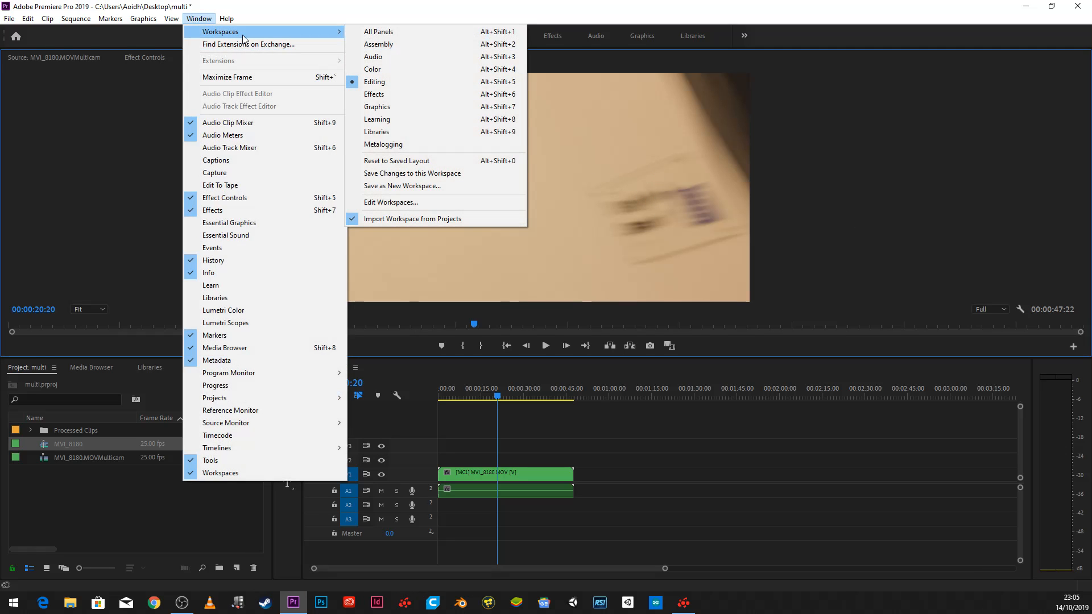
pyautogui.click(399, 161)
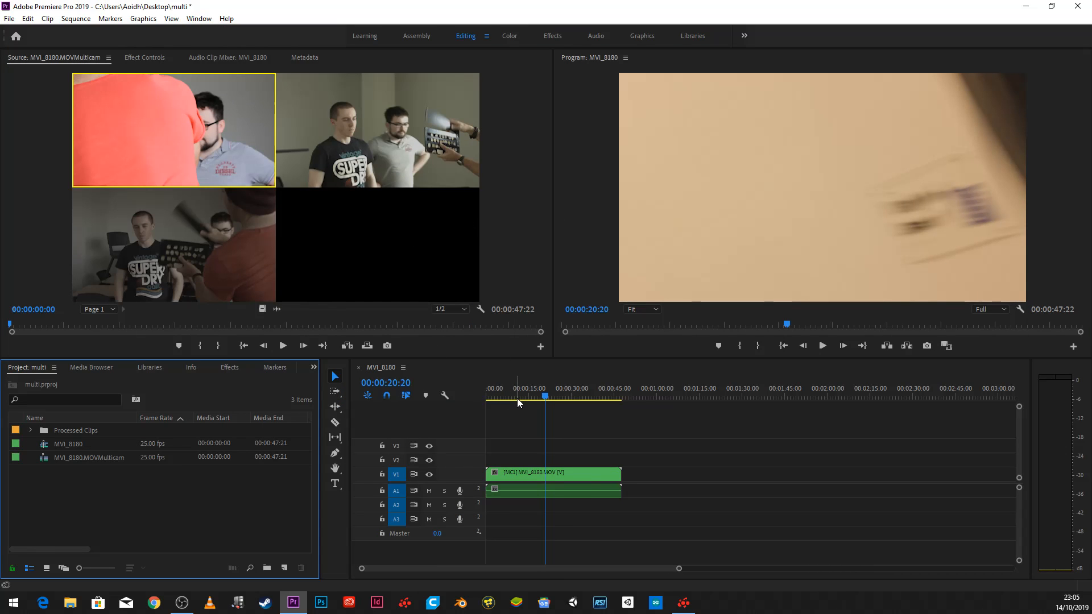
pyautogui.moveTo(517, 396); pyautogui.dragTo(487, 397)
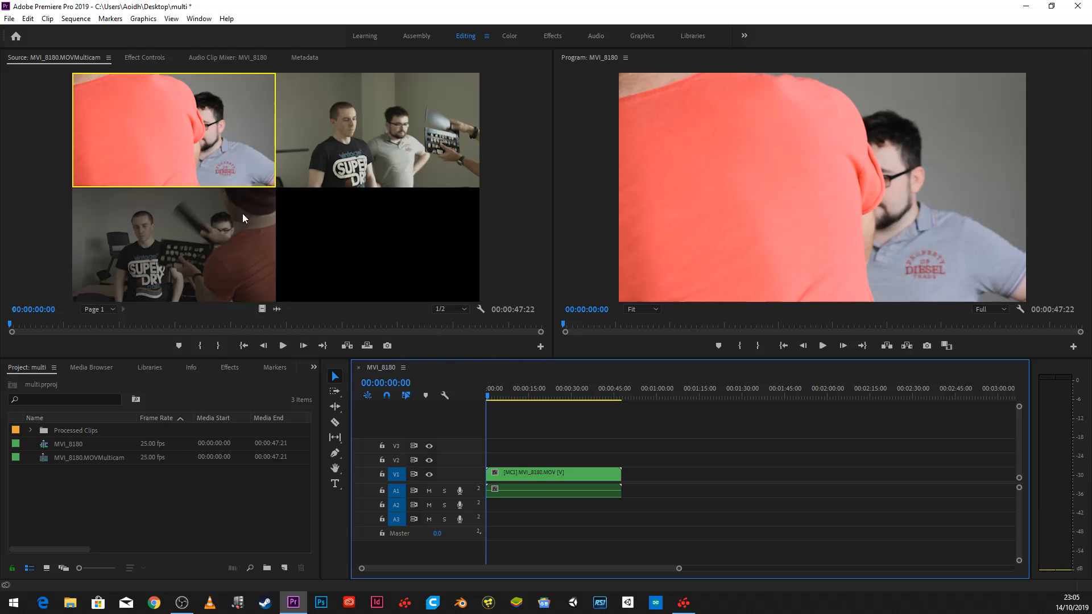
# - Play the multi-camera source in the Source Monitor and try switching live among its three camera angles, stopping at 00:00:44:02
pyautogui.click(540, 348)
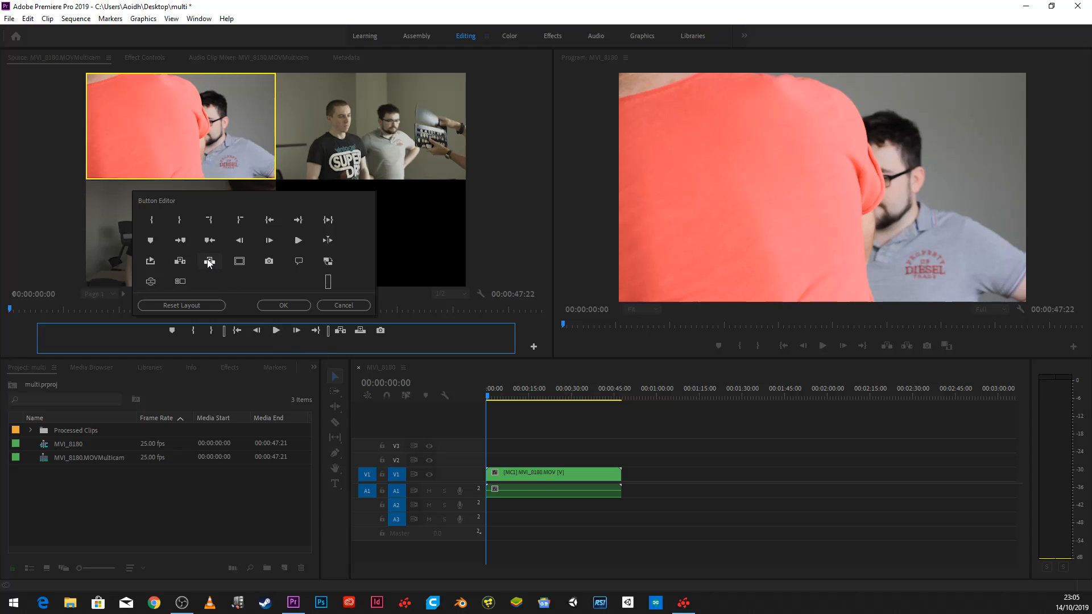
pyautogui.click(283, 306)
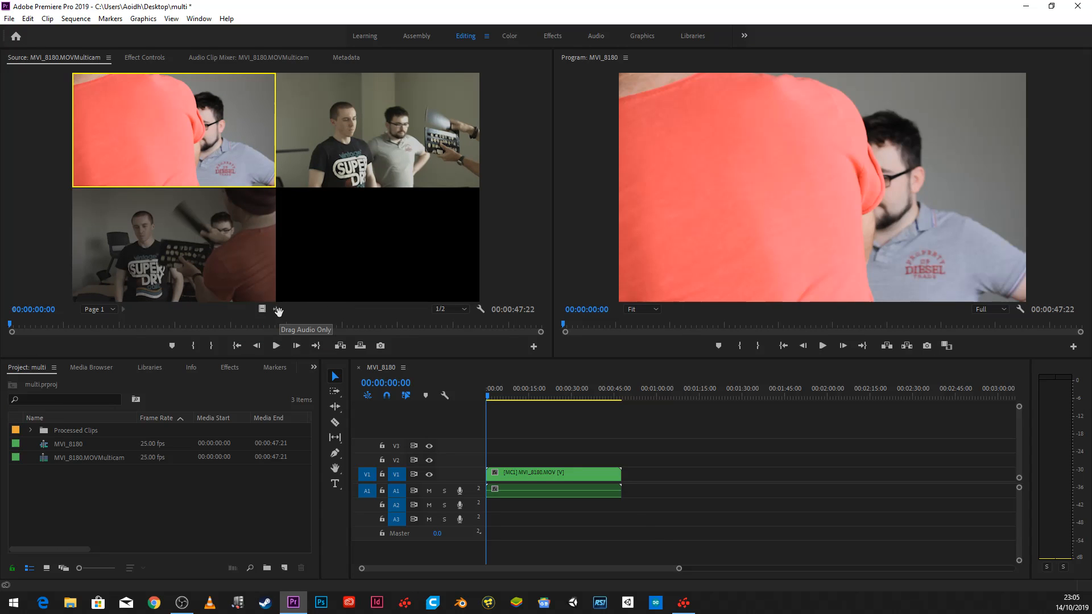
pyautogui.click(276, 346)
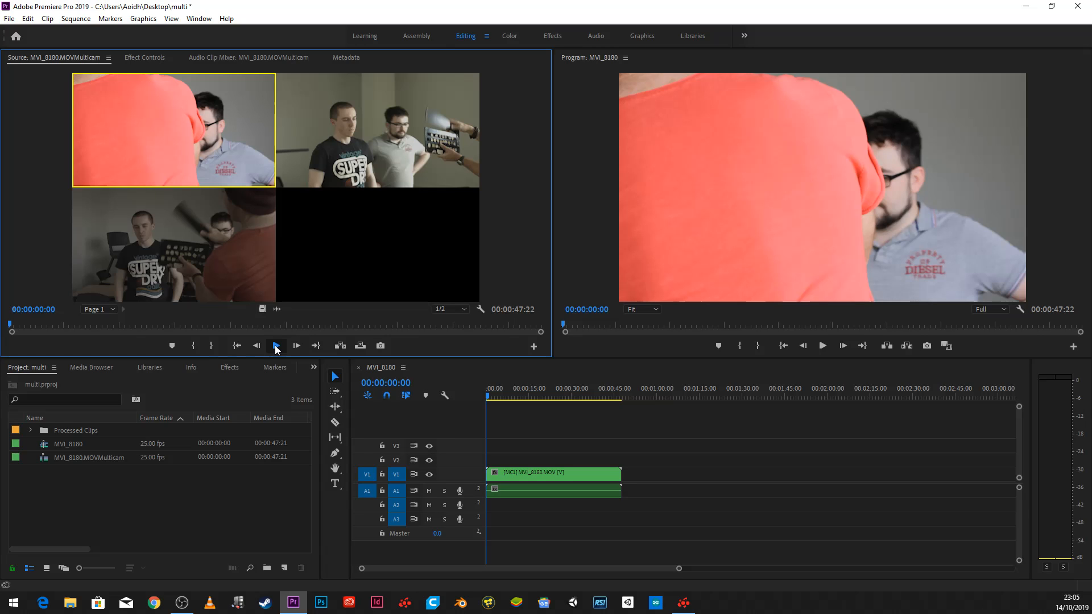
pyautogui.click(382, 152)
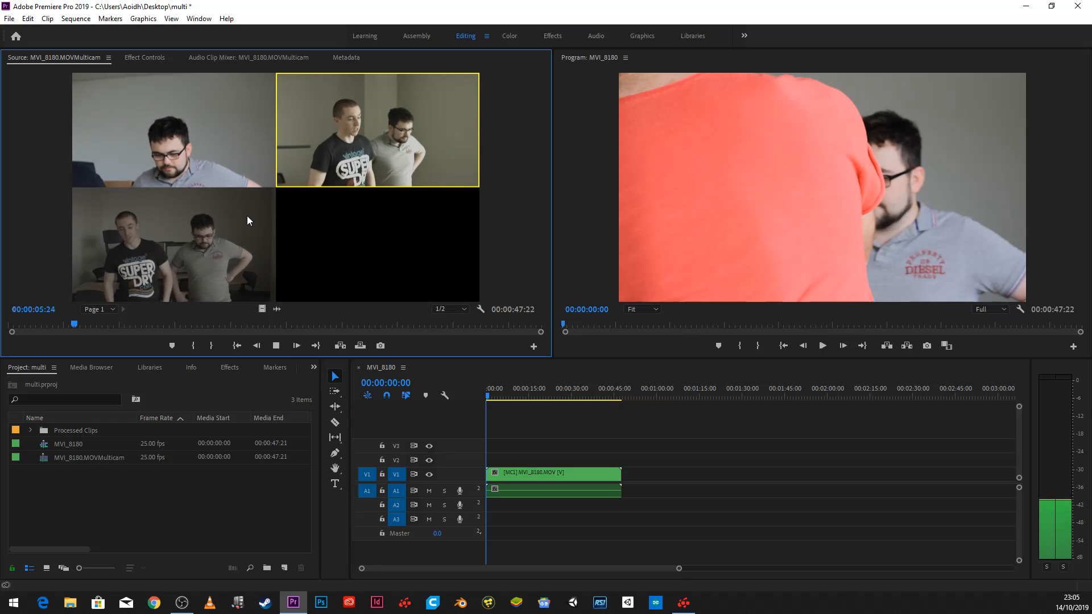
pyautogui.click(227, 152)
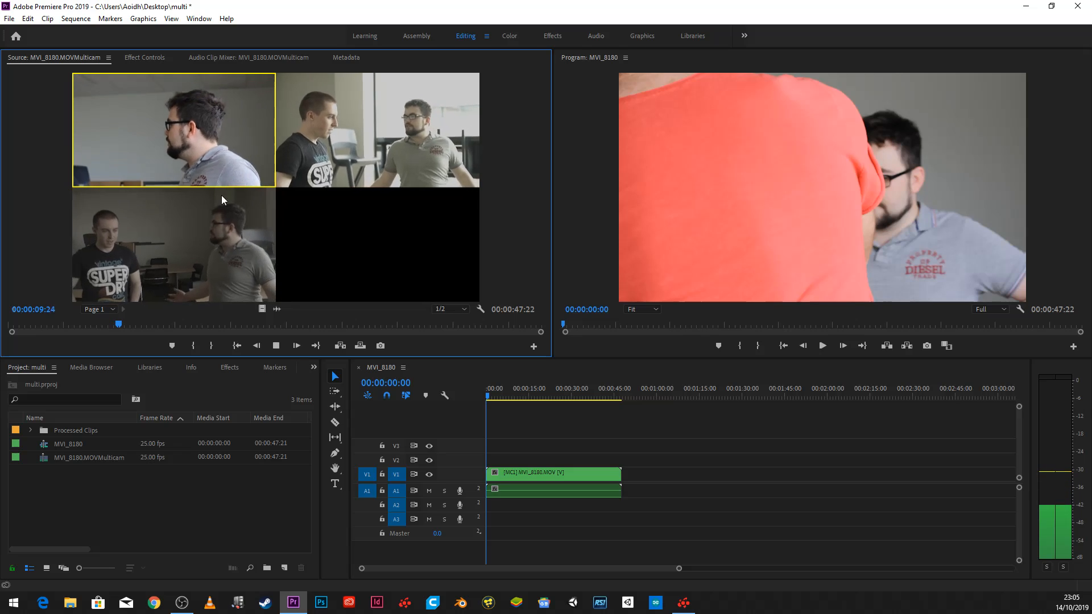
pyautogui.click(381, 125)
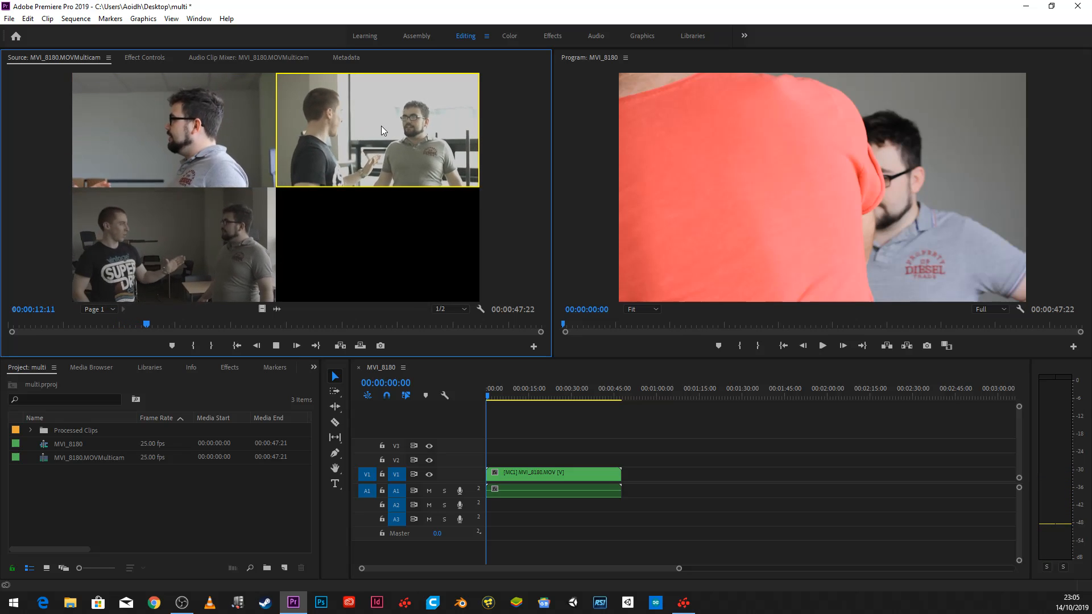
pyautogui.click(182, 133)
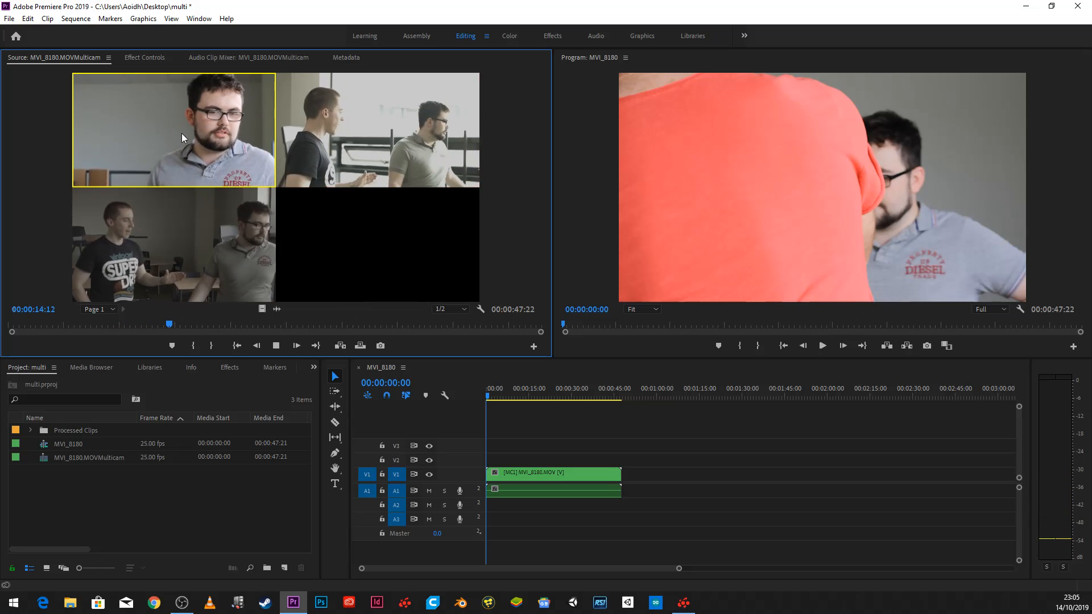
pyautogui.click(180, 229)
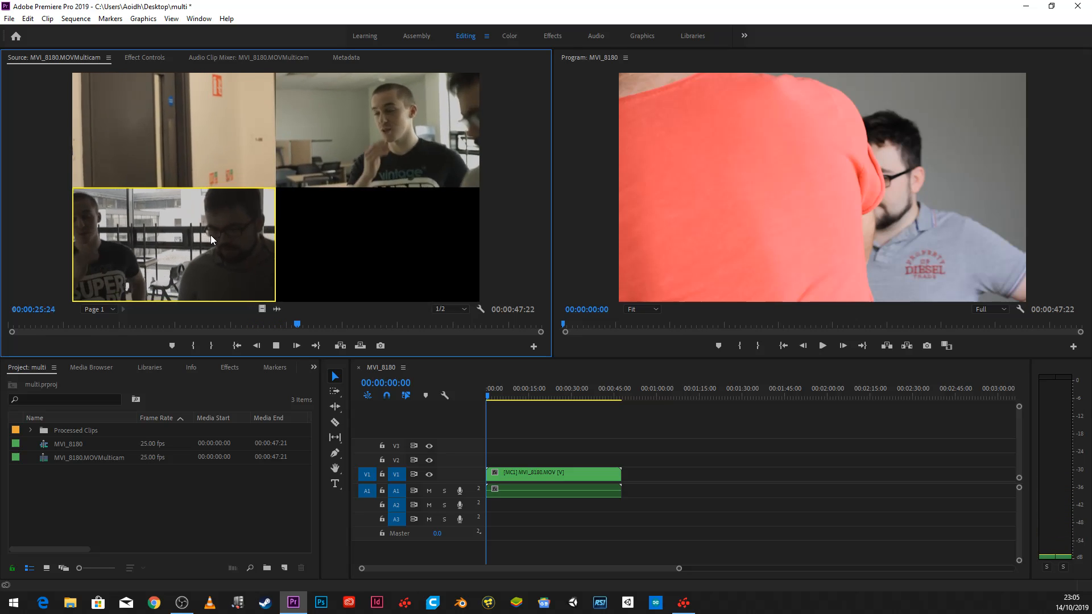
pyautogui.click(335, 136)
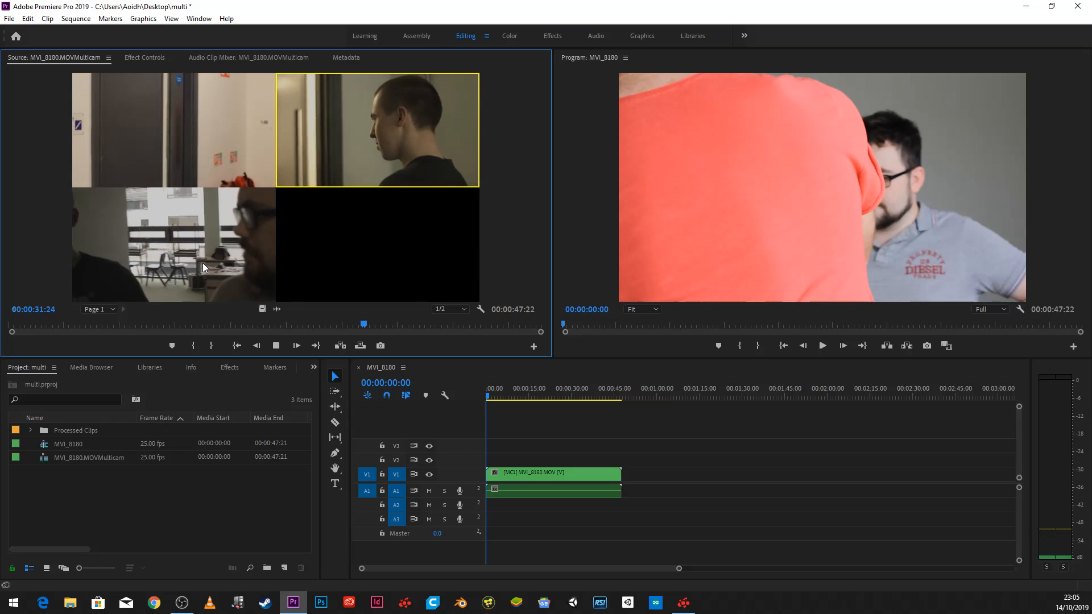
pyautogui.click(179, 263)
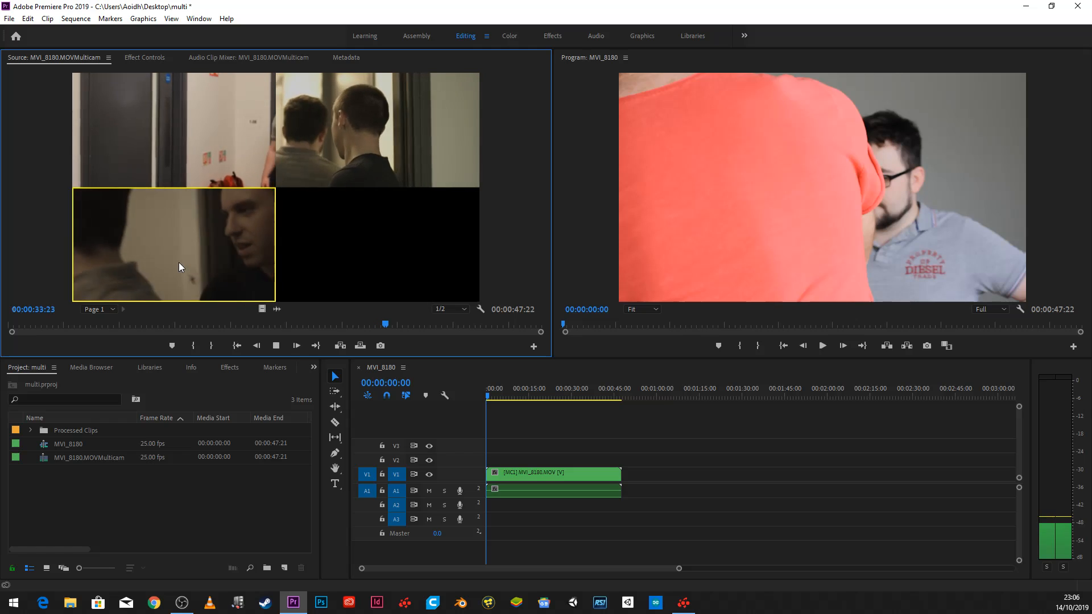
pyautogui.click(210, 136)
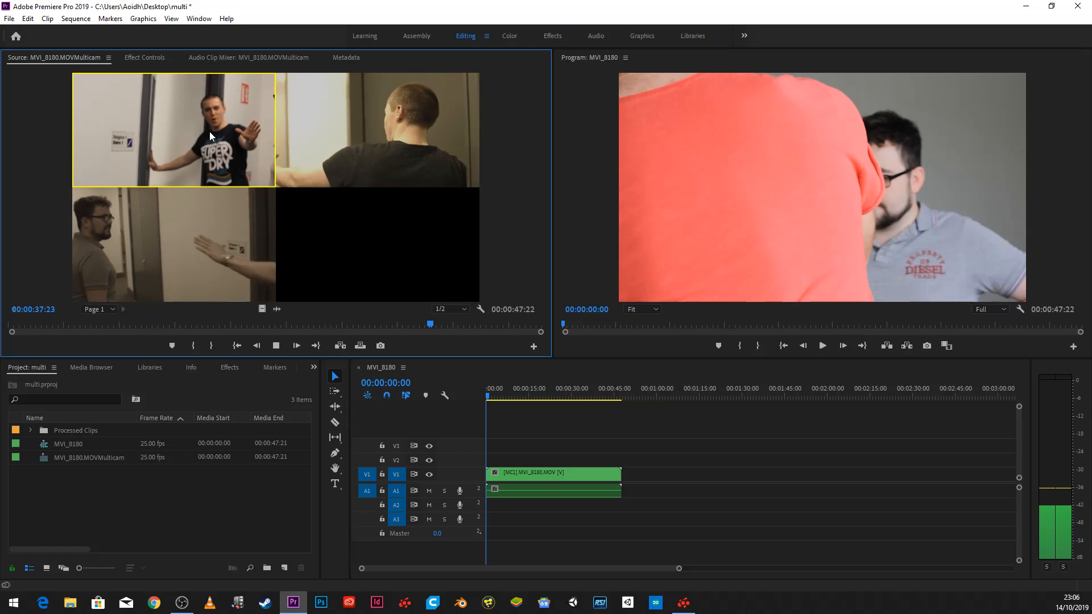
pyautogui.click(194, 255)
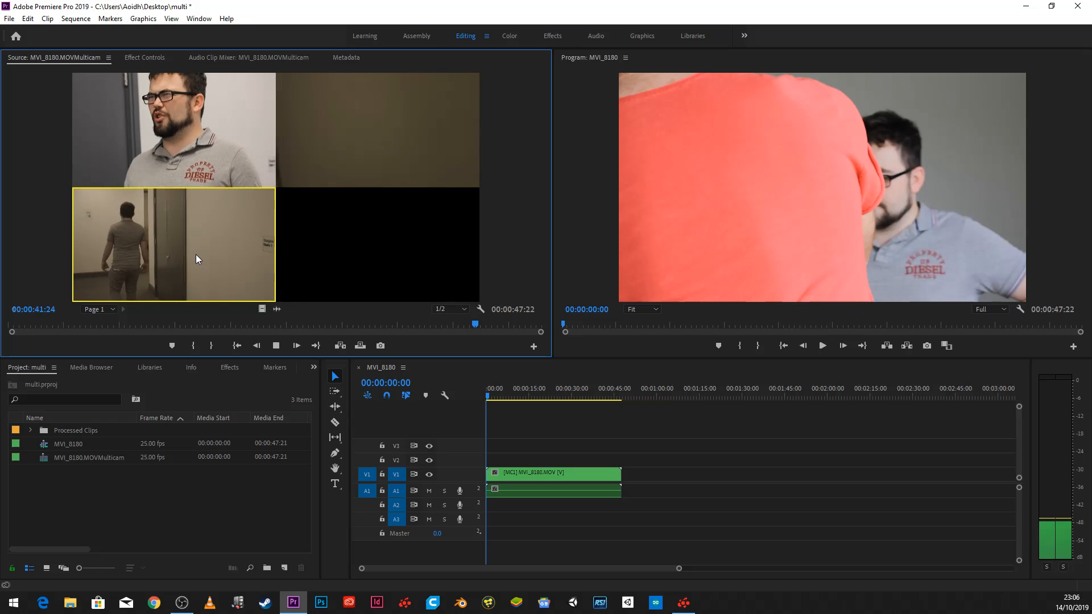
pyautogui.click(276, 345)
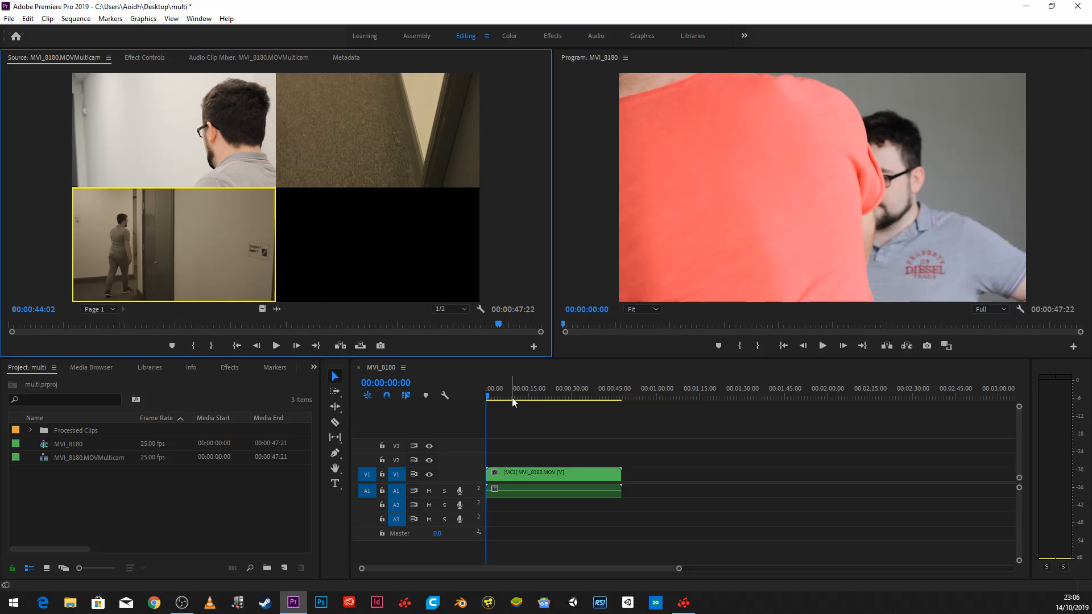
# - Play the opening of the MVI_8180 sequence to check for the camera switches, and return the playhead to the start
pyautogui.moveTo(512, 397)
pyautogui.mouseDown()
pyautogui.moveTo(589, 391)
pyautogui.moveTo(527, 401)
pyautogui.mouseUp()
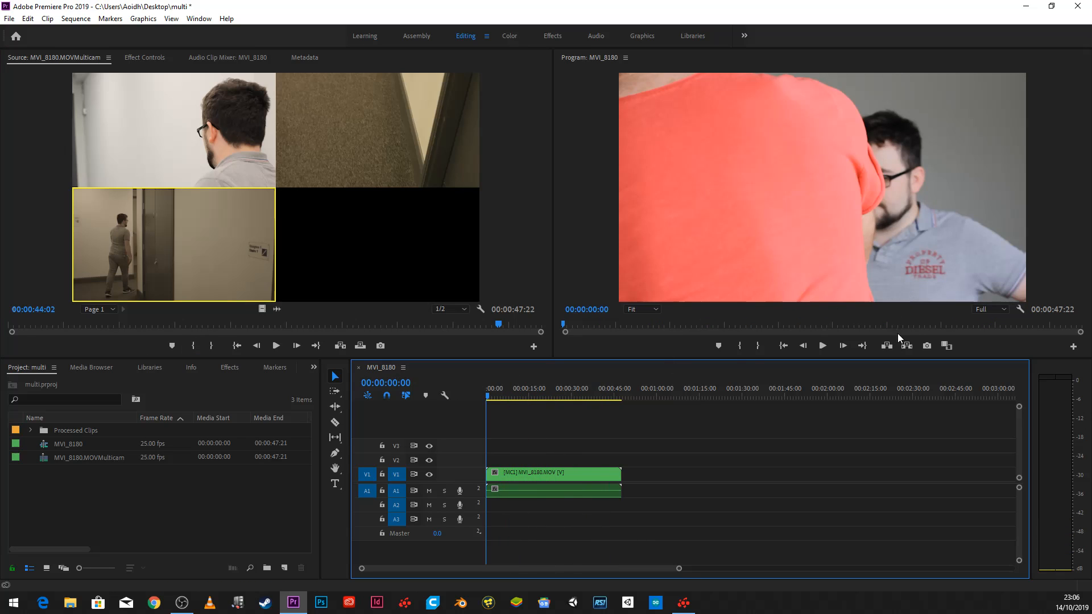
pyautogui.click(823, 346)
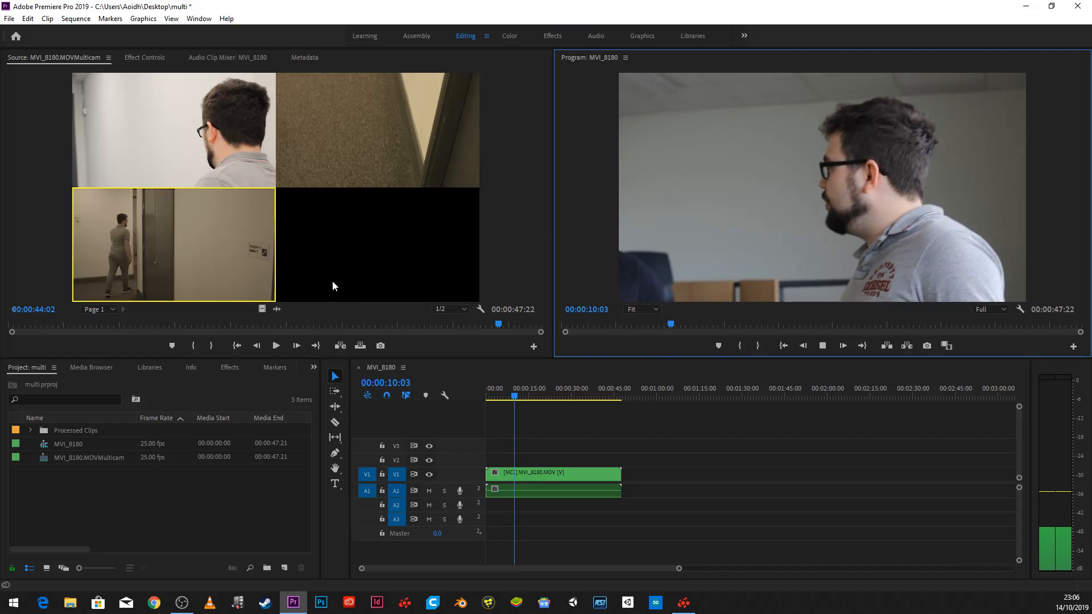
pyautogui.click(823, 346)
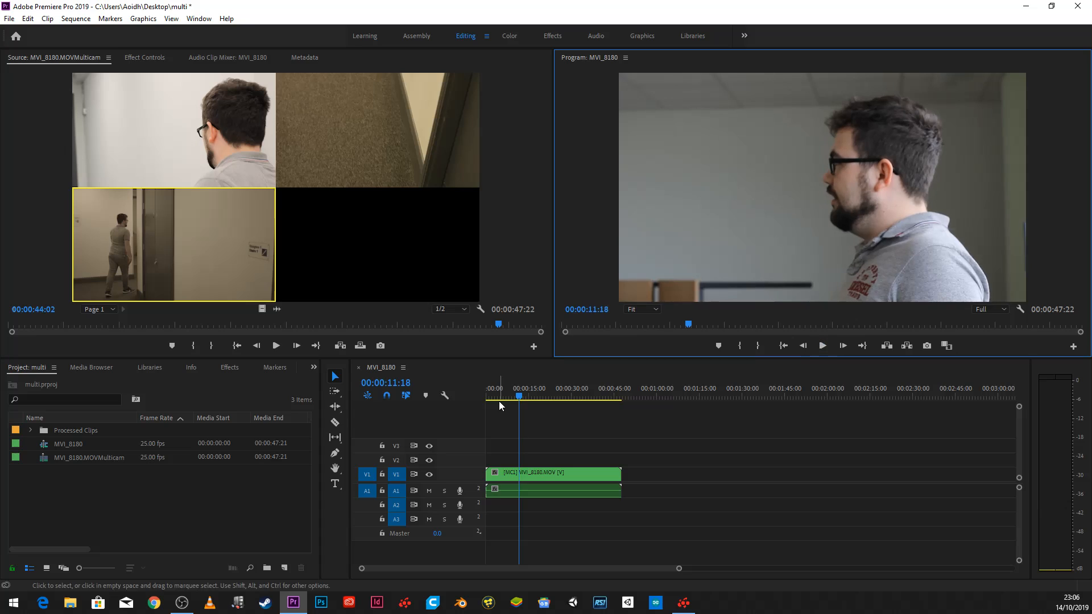
pyautogui.moveTo(517, 396); pyautogui.dragTo(429, 407)
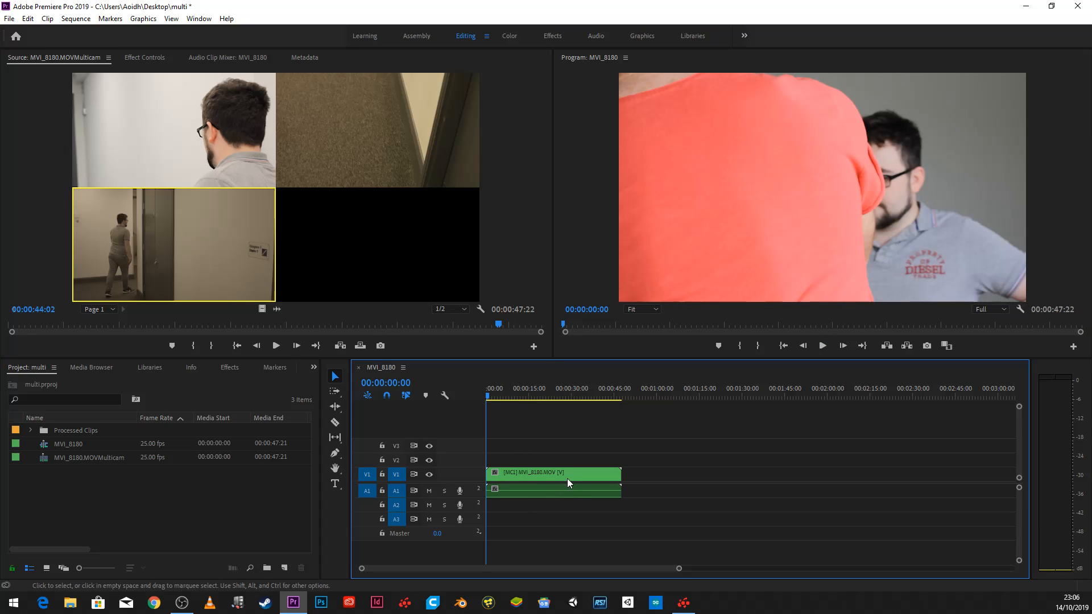
# - Set the Program Monitor's display mode to Multi-Camera and check the Source Monitor's display mode
pyautogui.rightClick(563, 474)
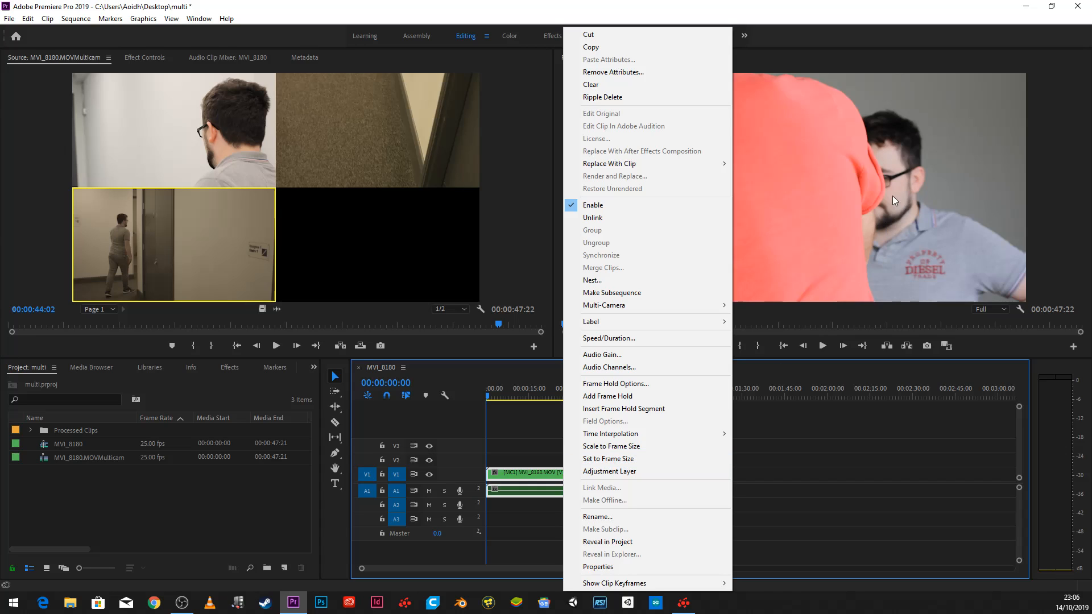
pyautogui.rightClick(876, 193)
pyautogui.moveTo(930, 454)
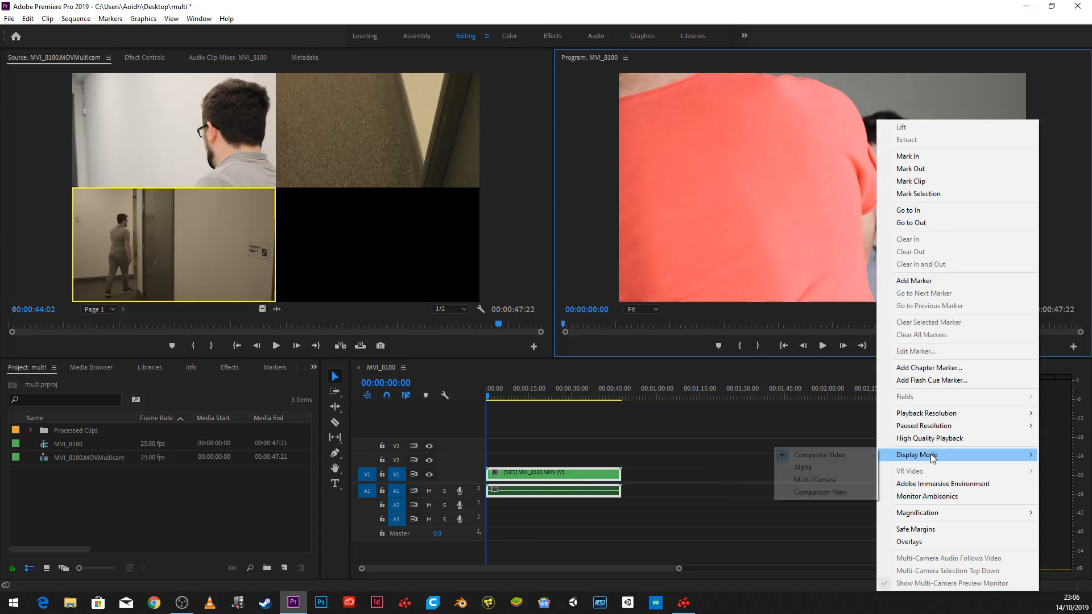
pyautogui.click(841, 483)
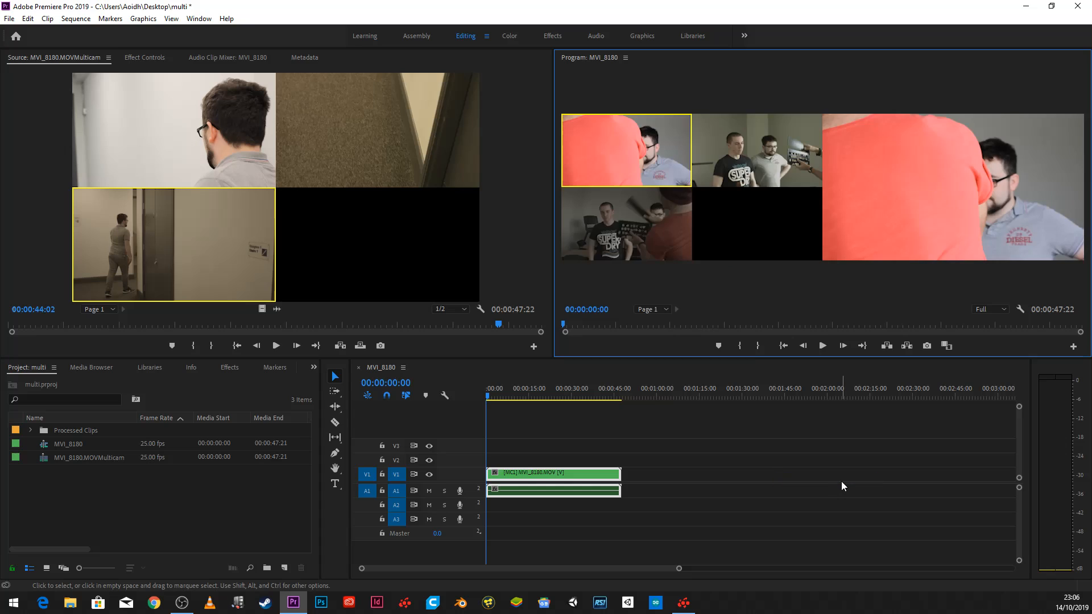
pyautogui.rightClick(327, 214)
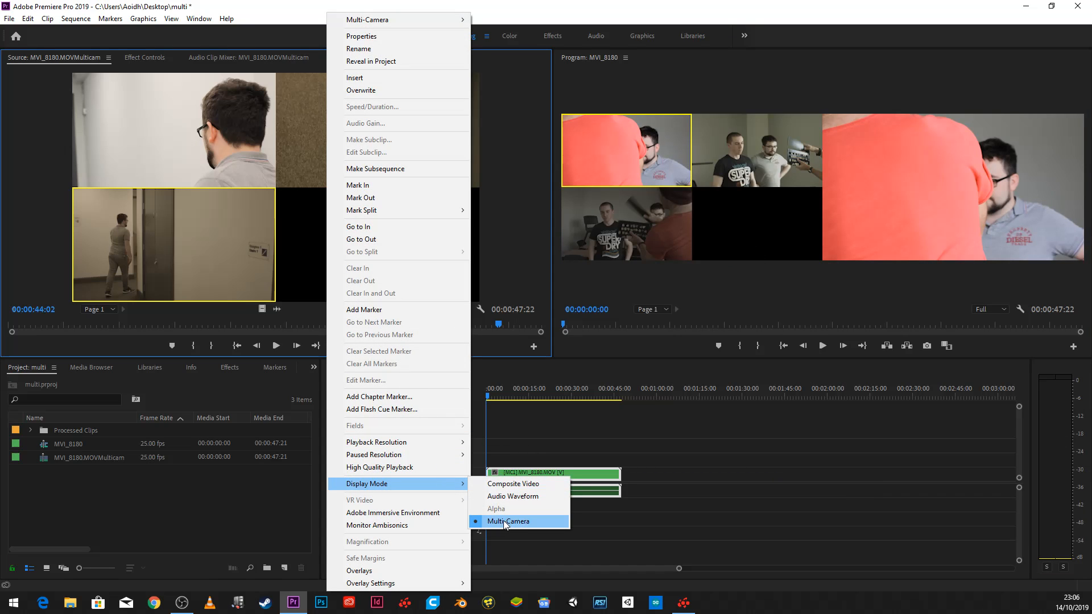
# - Try cutting MVI_8180 live through cameras 2, 1, 3, 1, 2 and 3, stopping at 00:00:20:13, undo the cuts and return the playhead to the start
pyautogui.click(733, 298)
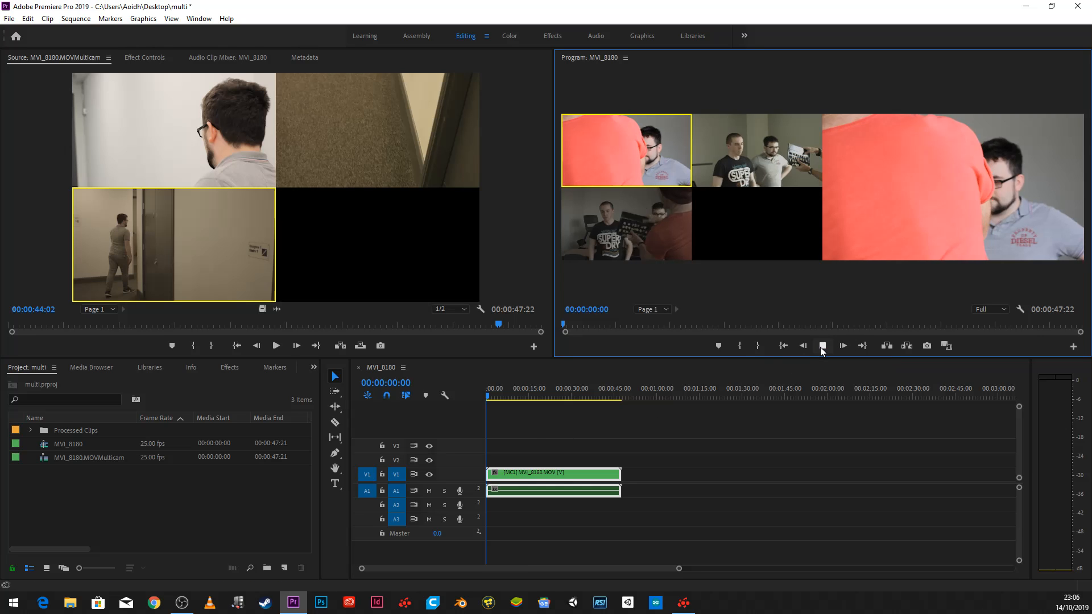
pyautogui.click(746, 156)
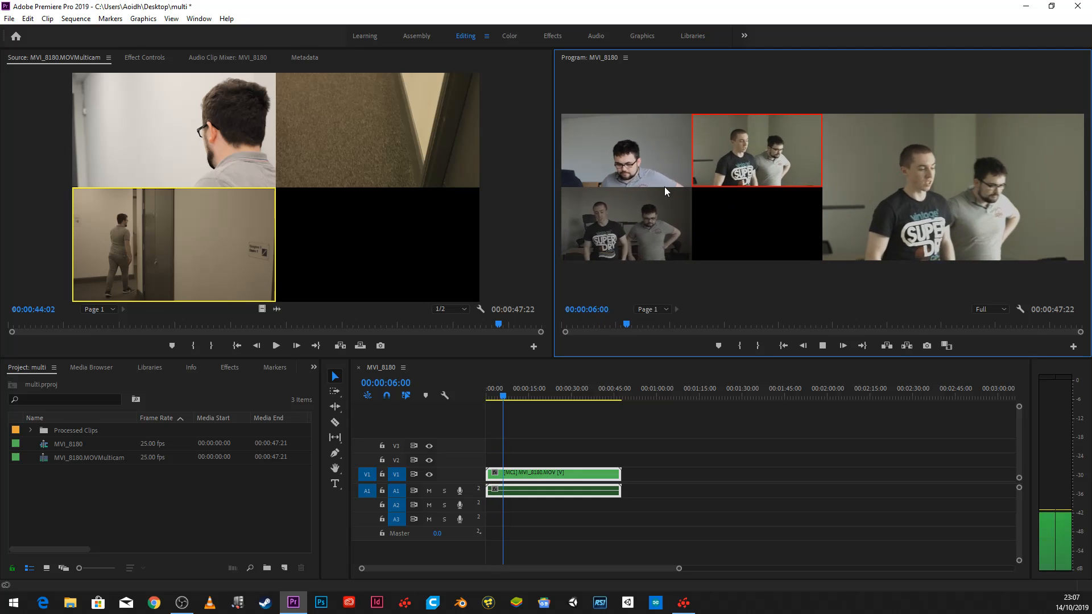
pyautogui.click(658, 158)
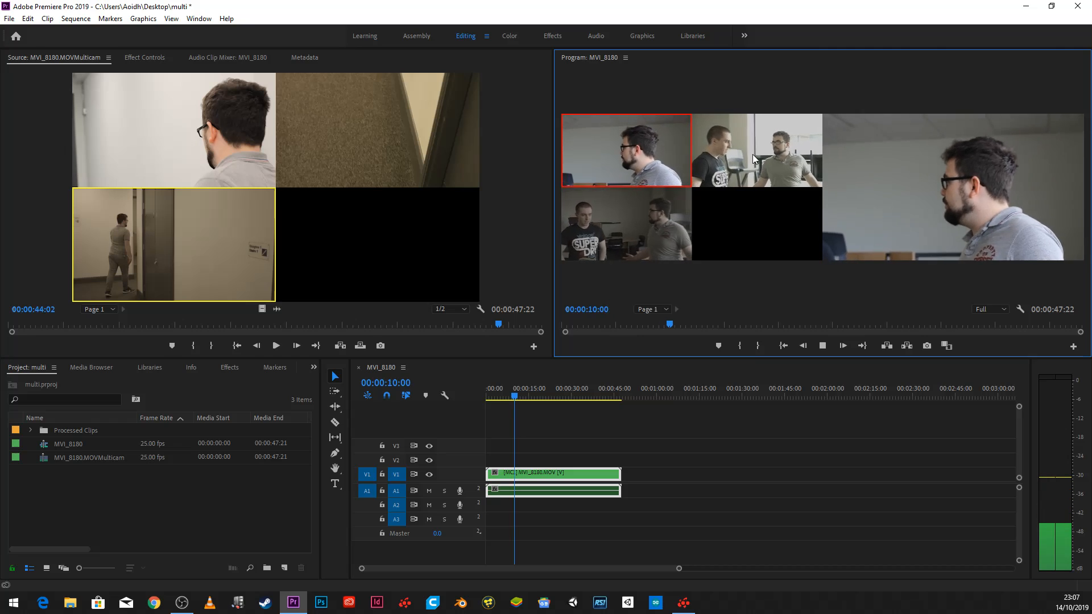
pyautogui.click(640, 238)
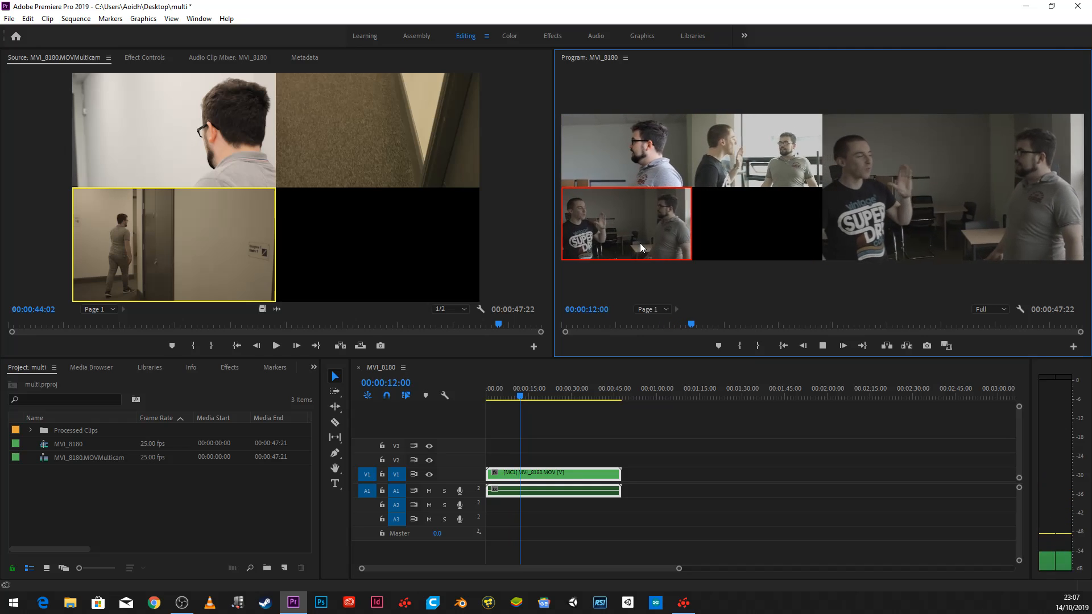
pyautogui.click(630, 141)
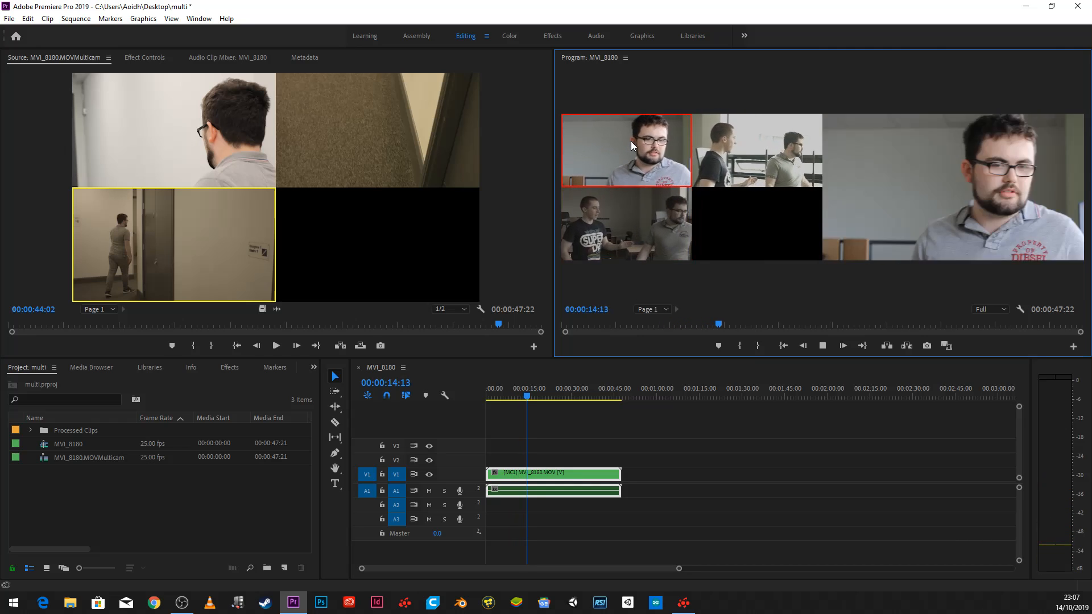
pyautogui.click(747, 142)
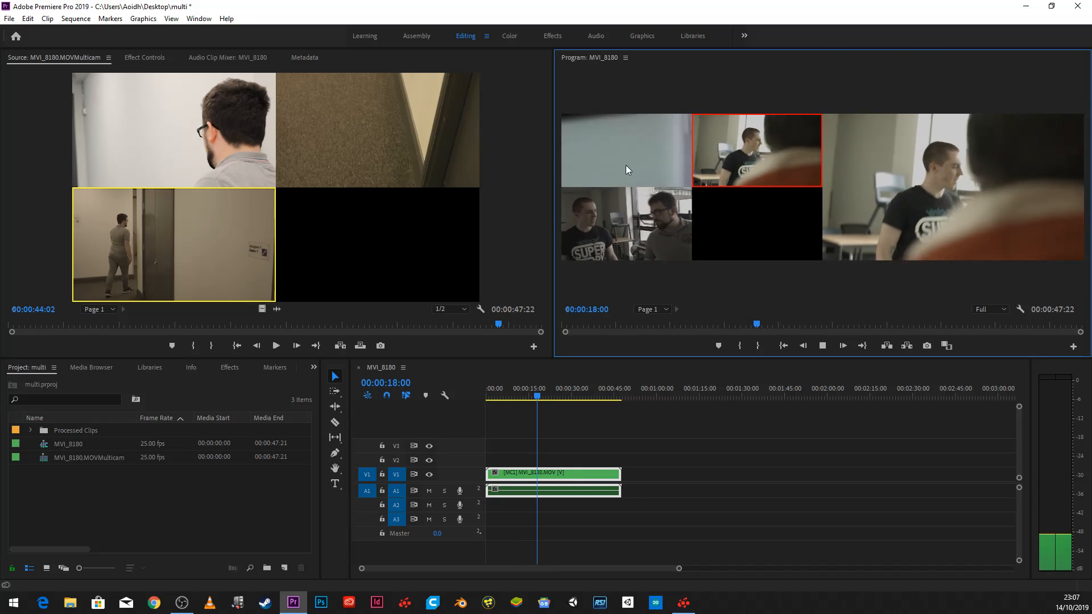
pyautogui.click(609, 219)
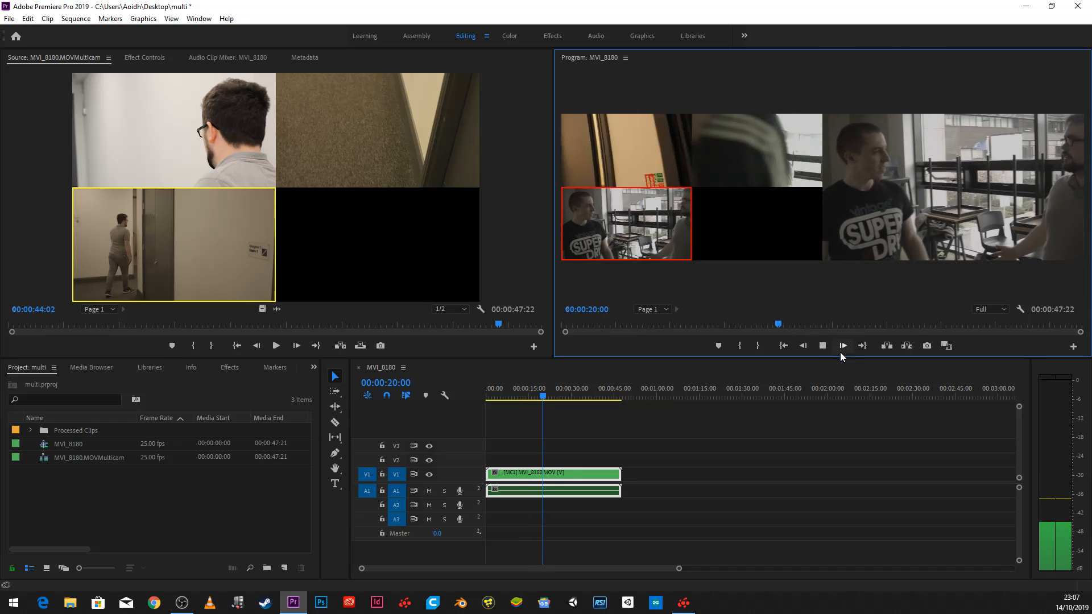
pyautogui.click(823, 347)
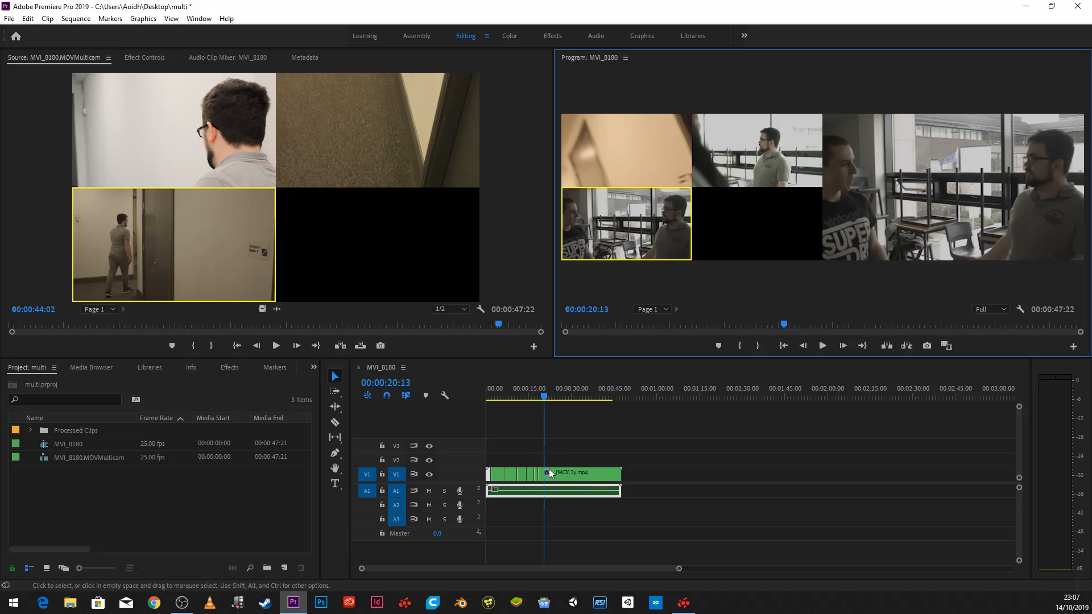
pyautogui.hotkey('ctrl', 'z')
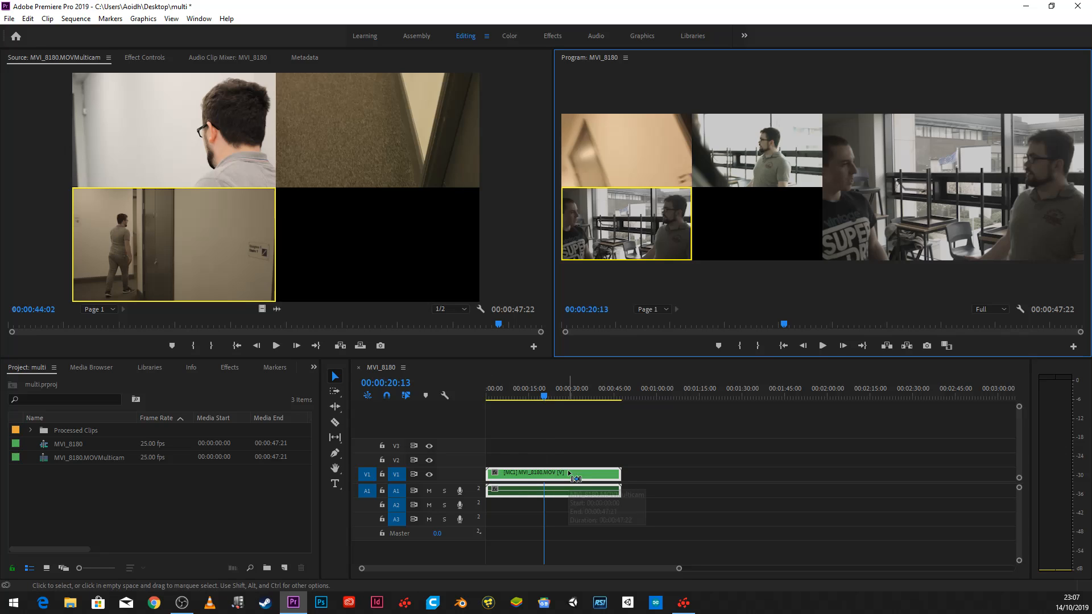
pyautogui.moveTo(535, 397); pyautogui.dragTo(439, 400)
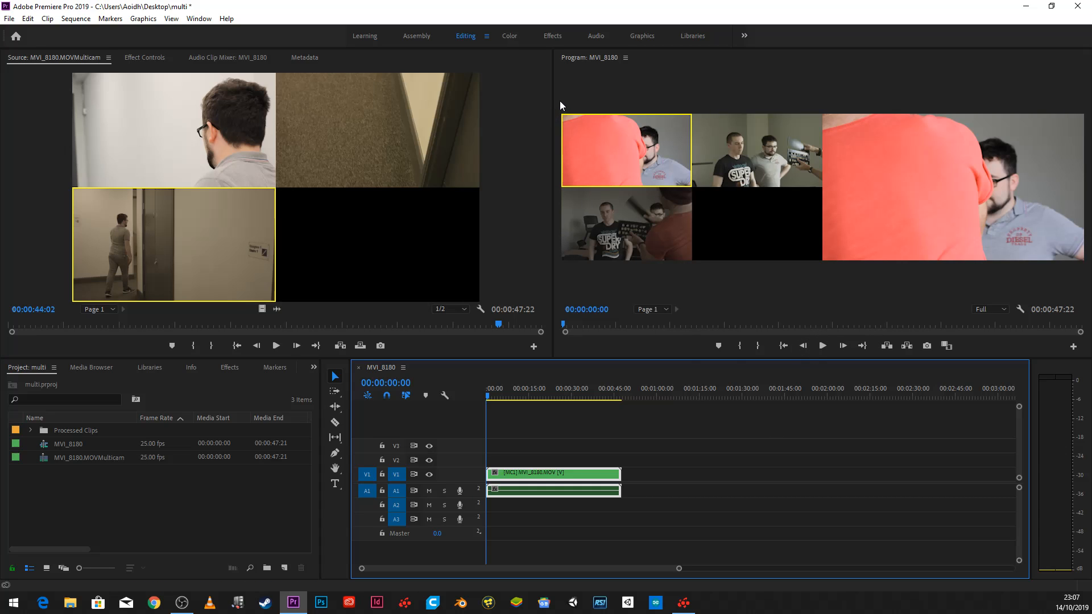
# - Close the Source Monitor and widen the Program Monitor so it takes up most of the width beside a narrow Effect Controls panel
pyautogui.moveTo(553, 100); pyautogui.dragTo(181, 137)
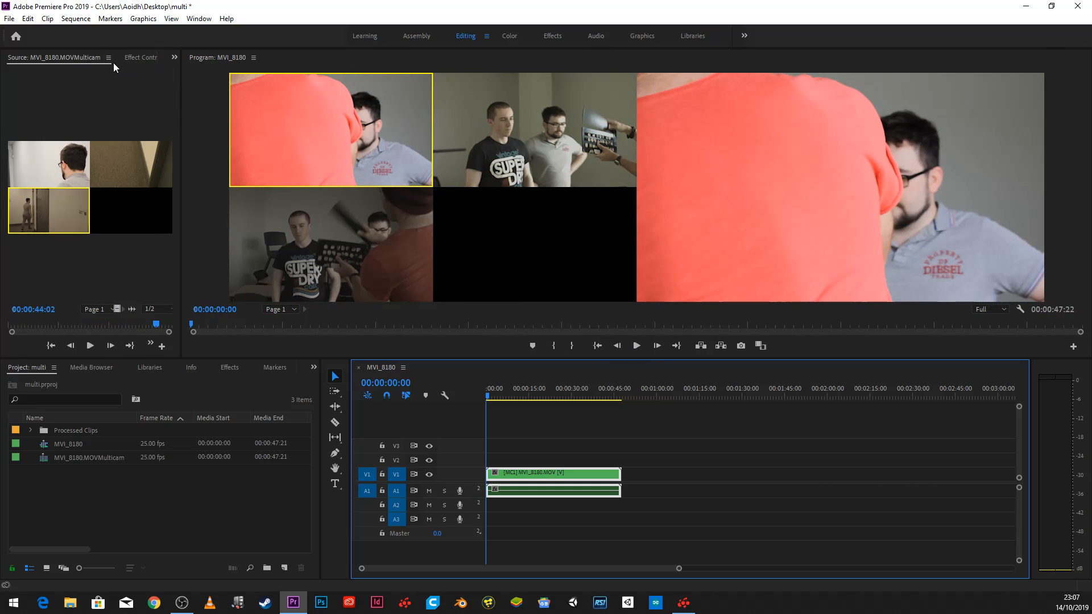
pyautogui.rightClick(135, 93)
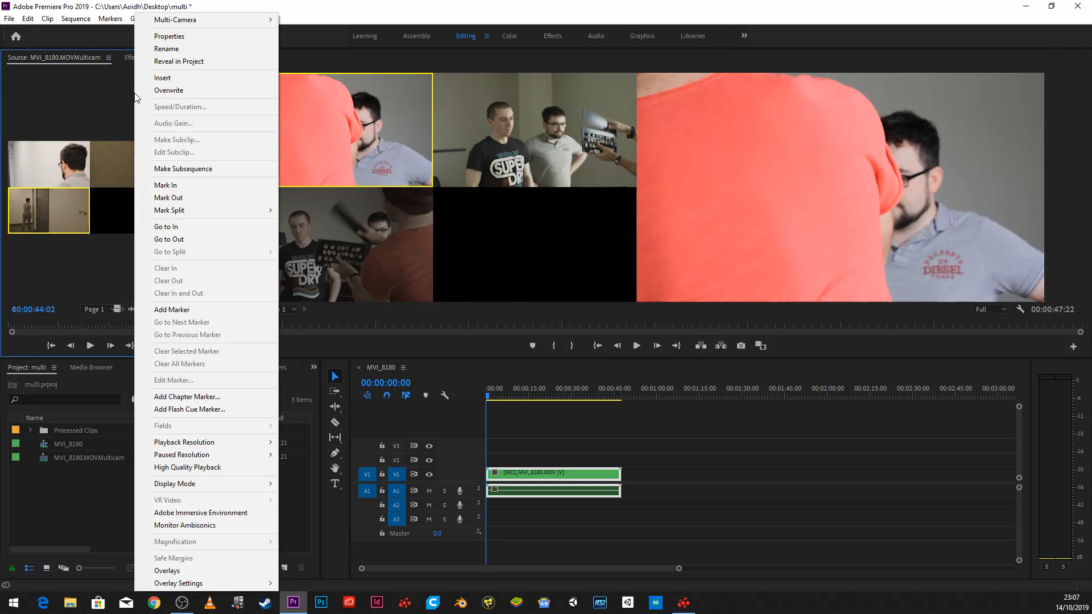
pyautogui.click(117, 90)
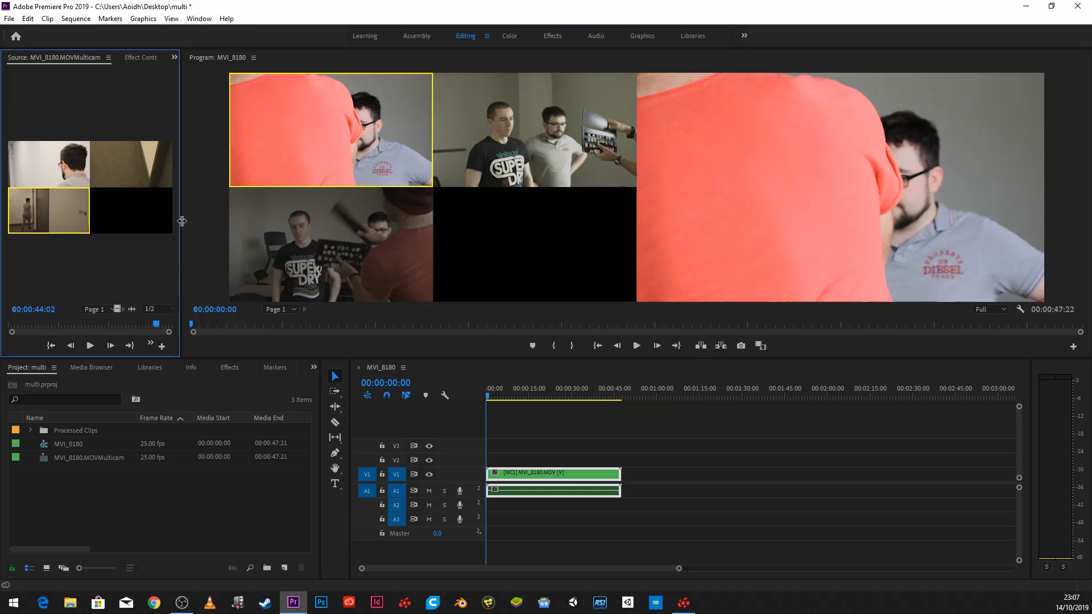
pyautogui.click(109, 58)
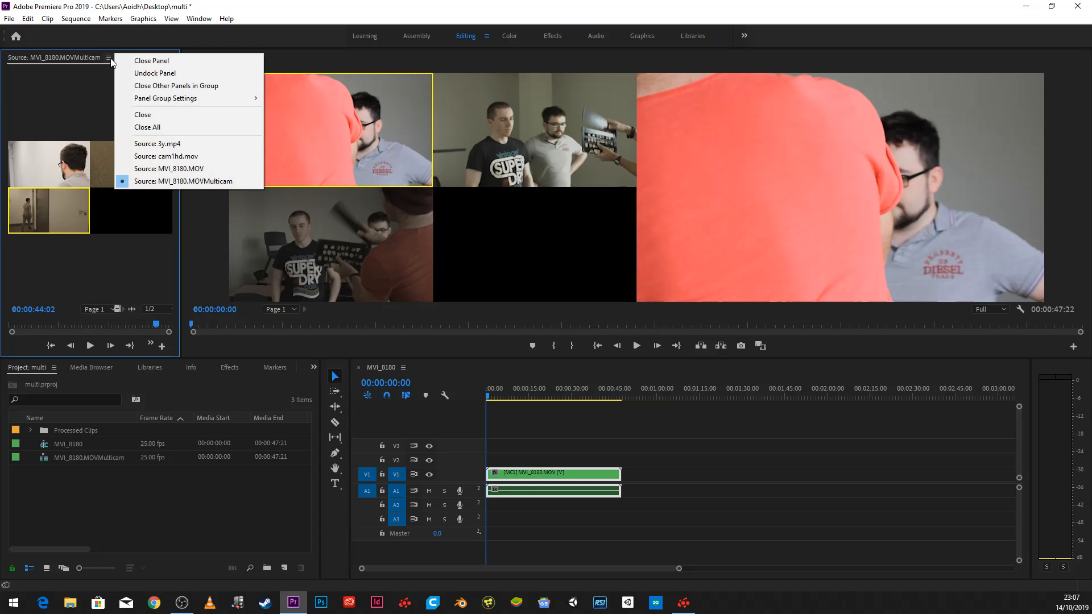
pyautogui.click(136, 61)
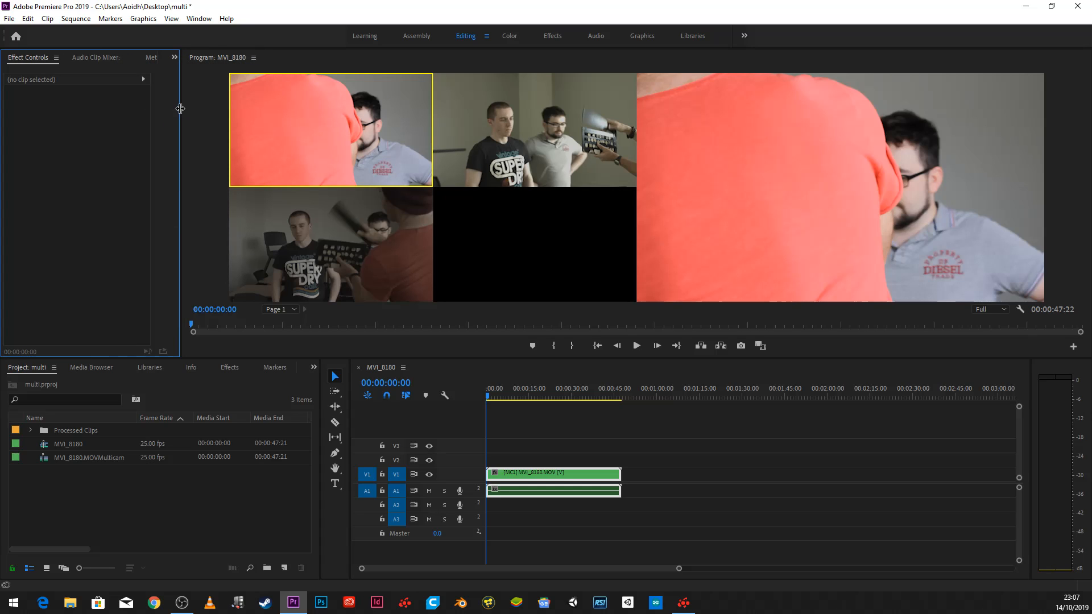
pyautogui.moveTo(180, 109); pyautogui.dragTo(72, 117)
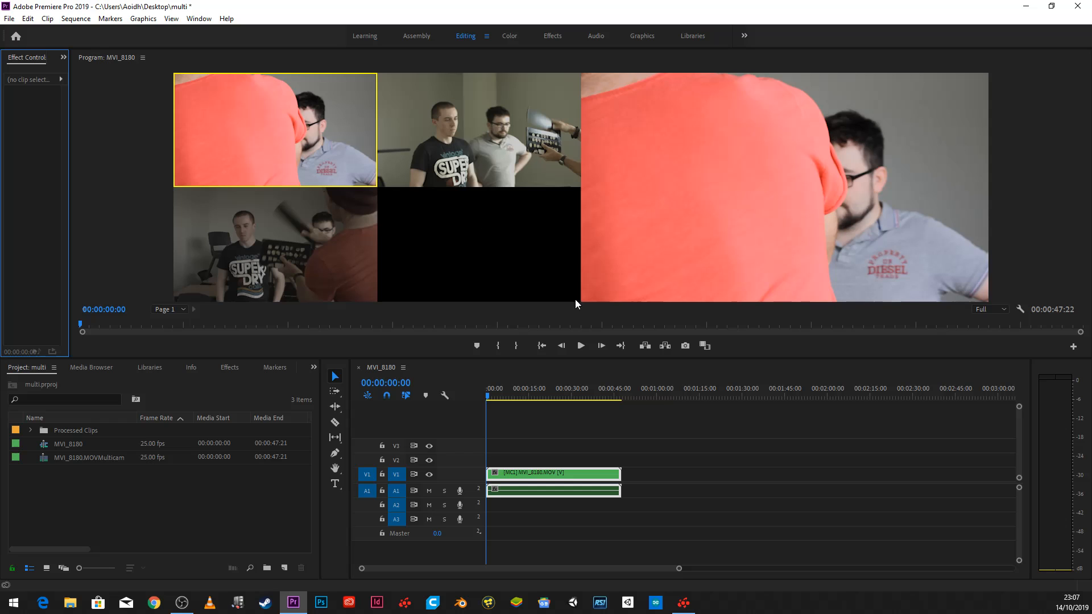
# - Try a live cut in the enlarged Program Monitor through cameras 2, 1, 3, 1, 2 and 3, stopping at 00:00:22:03, and undo the cuts
pyautogui.click(580, 346)
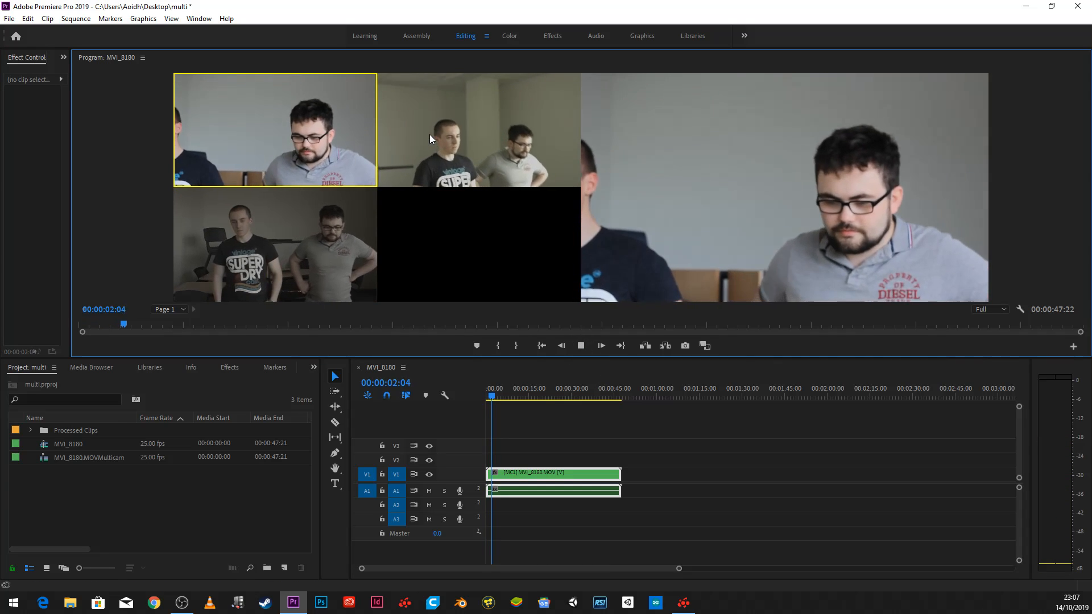
pyautogui.click(428, 134)
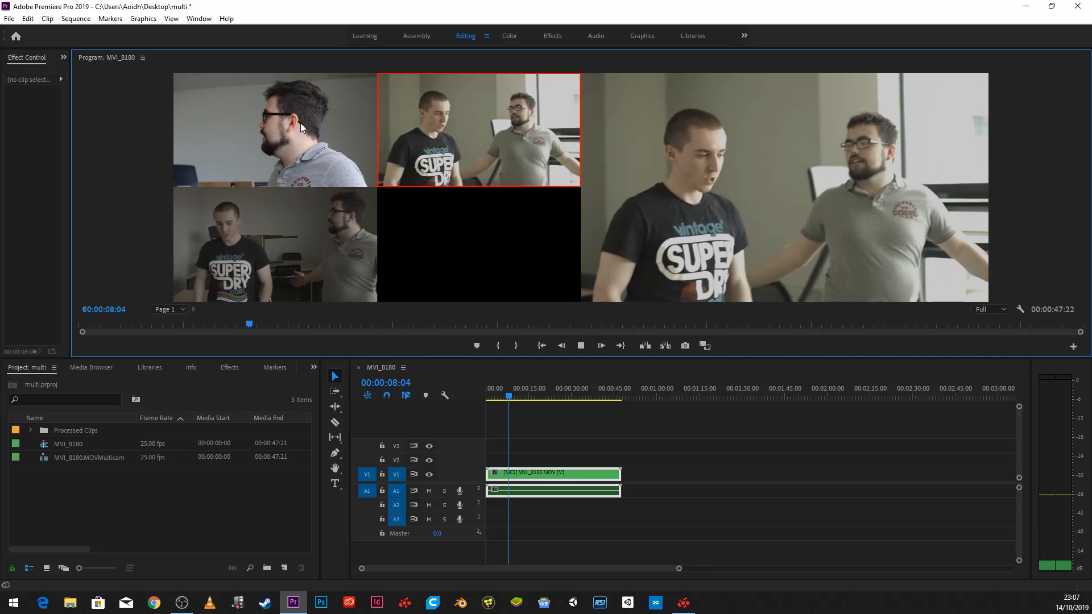
pyautogui.click(300, 123)
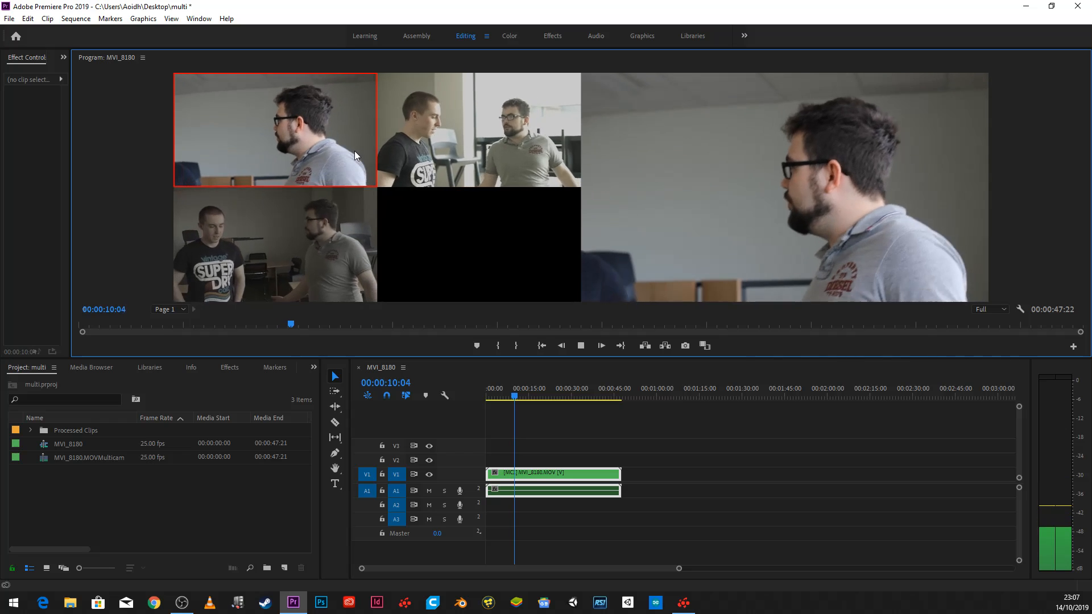
pyautogui.click(290, 233)
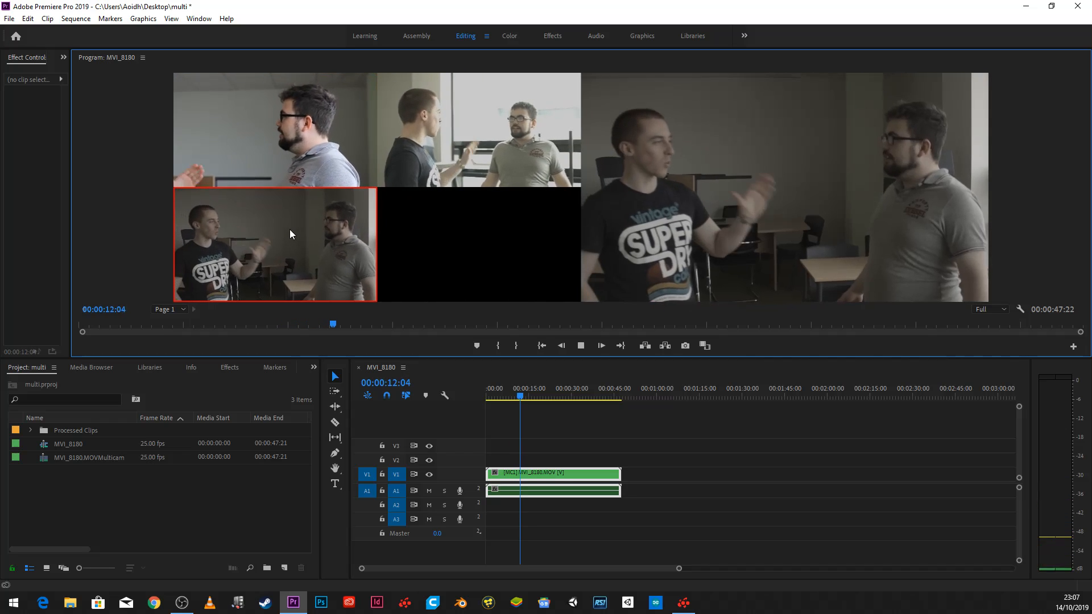
pyautogui.click(284, 145)
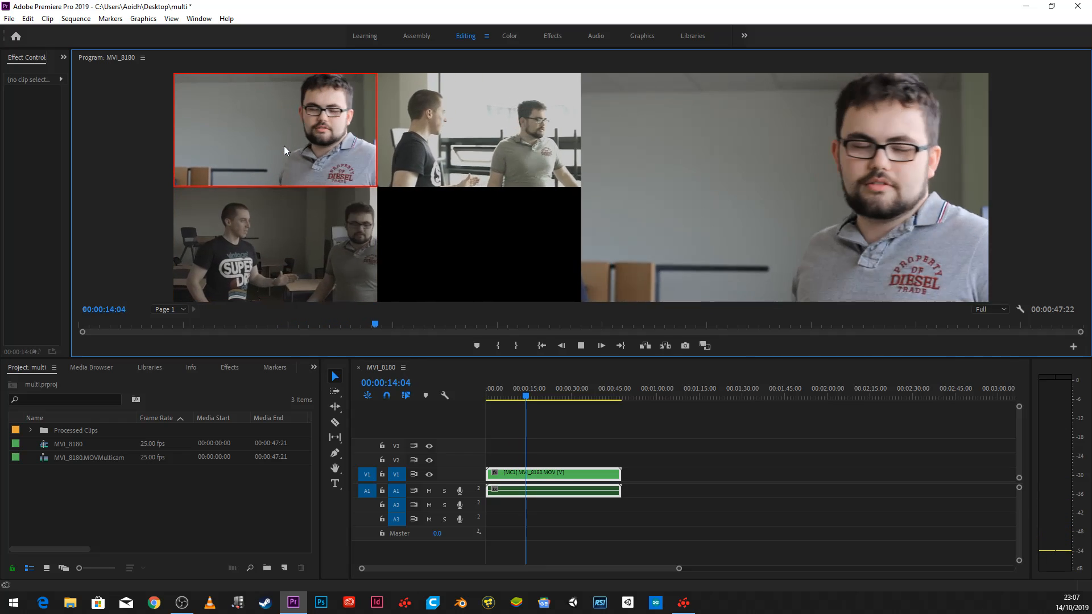
pyautogui.click(492, 100)
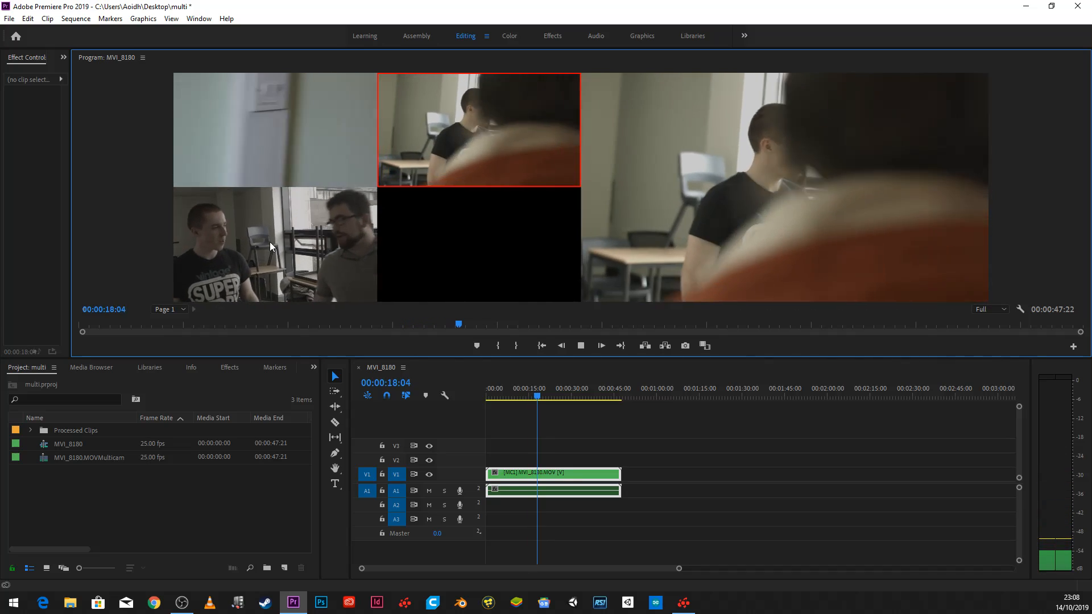
pyautogui.click(267, 246)
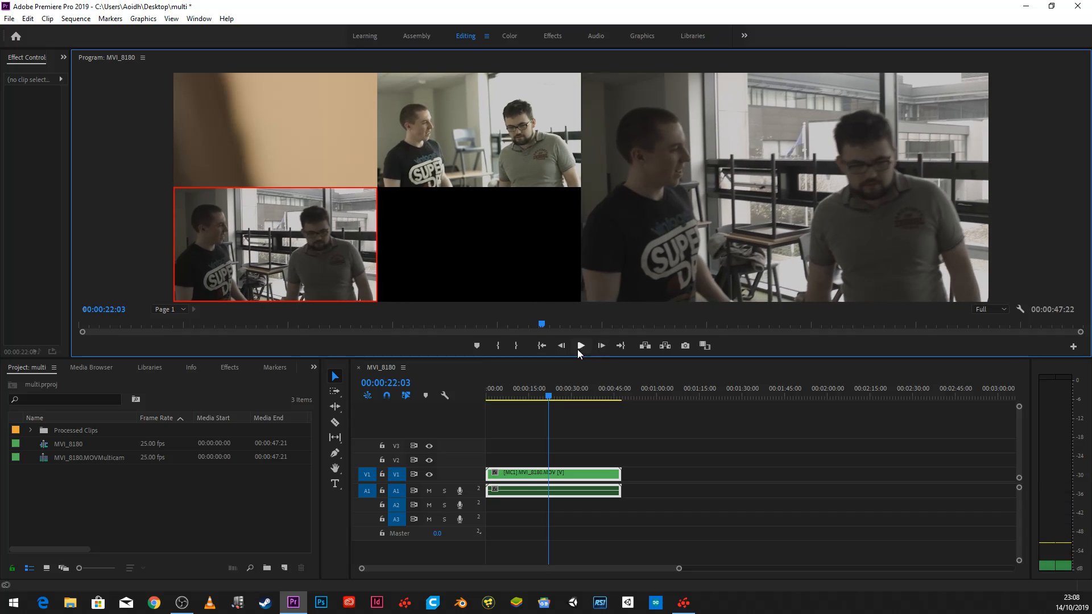
pyautogui.click(579, 346)
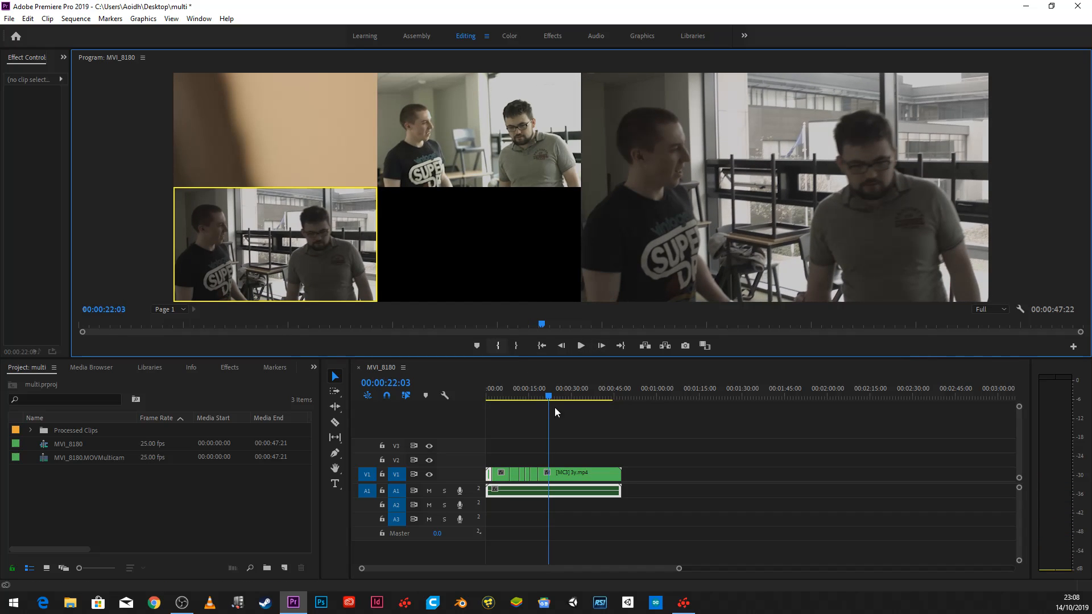
pyautogui.hotkey('ctrl', 'z')
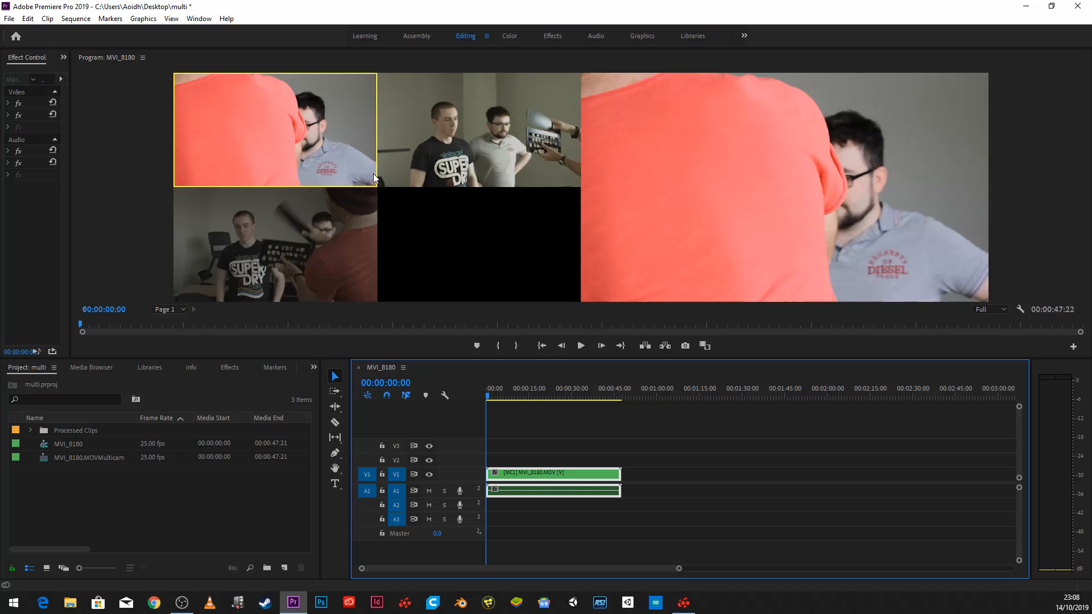
# - Record live cuts through cameras 2, 1, 3, 2, 3, 1 and 3, stopping at 00:00:44:00, and return the playhead to the start
pyautogui.click(581, 346)
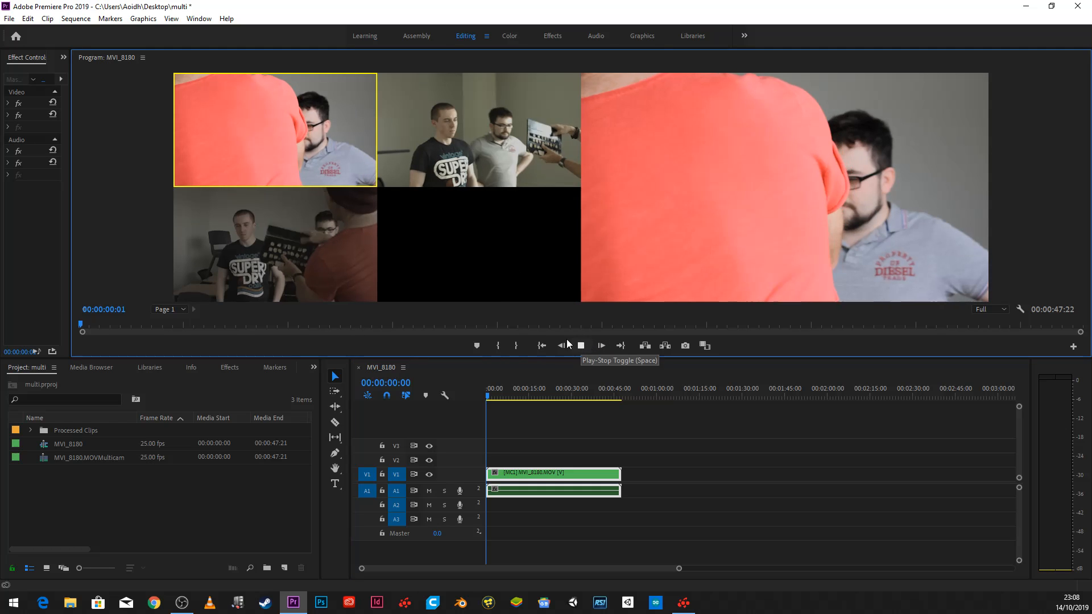
pyautogui.click(473, 125)
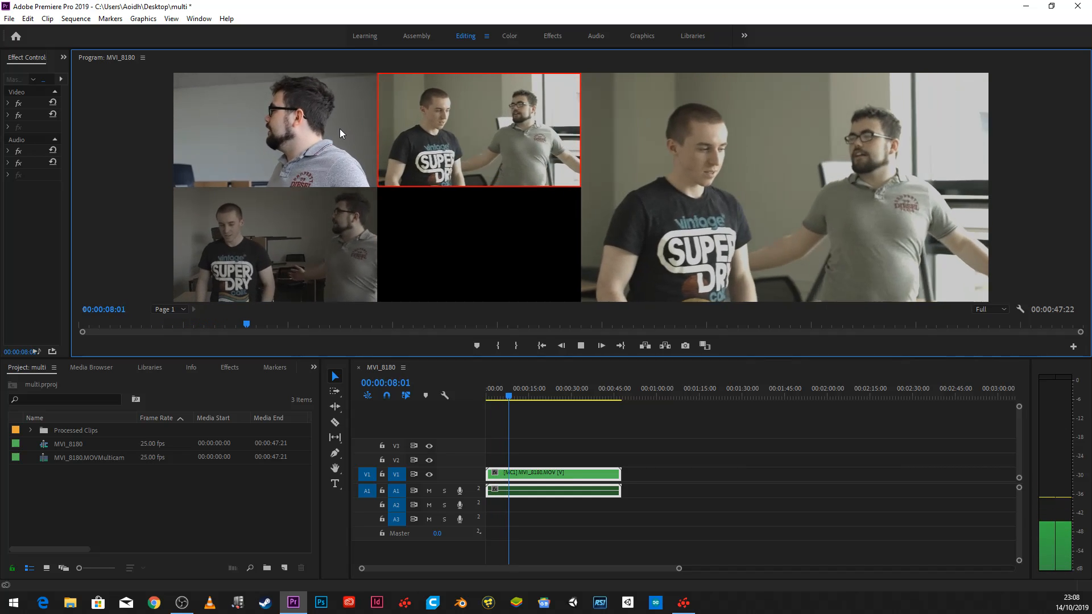
pyautogui.click(340, 129)
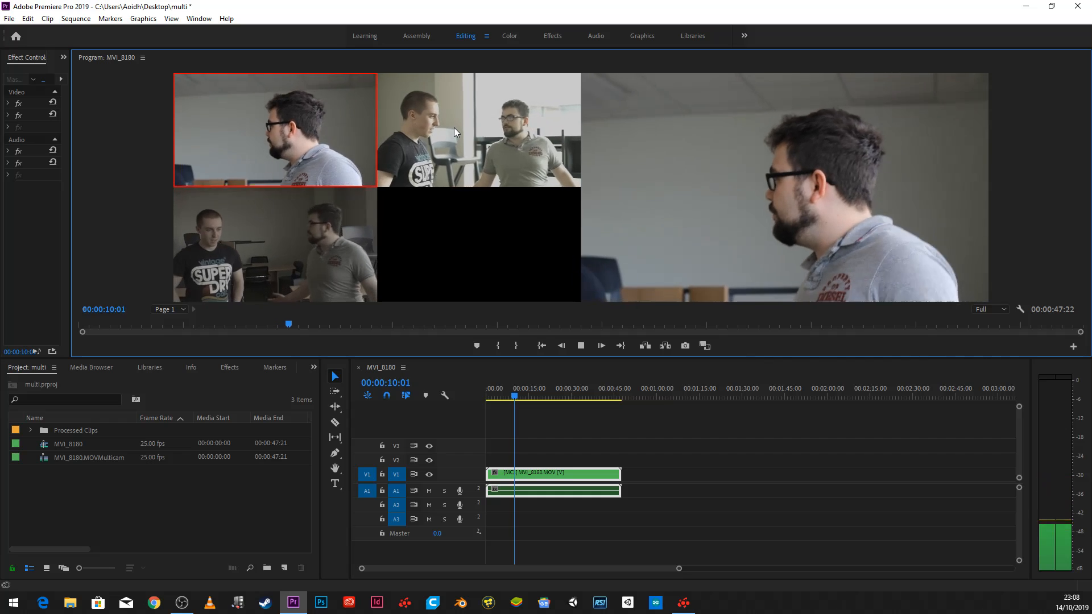
pyautogui.click(278, 233)
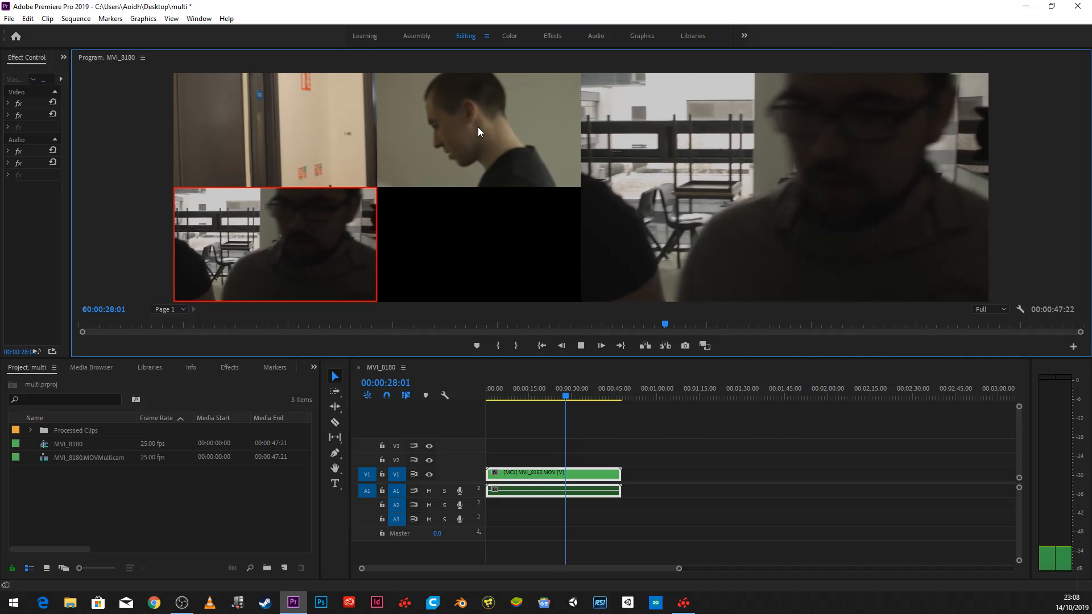
pyautogui.click(473, 127)
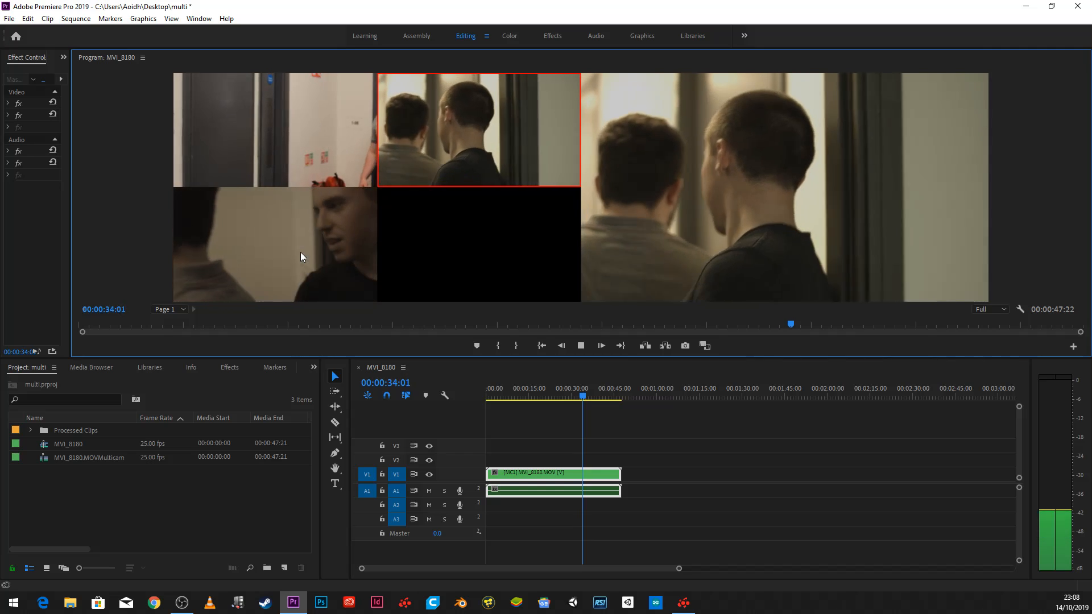
pyautogui.click(299, 252)
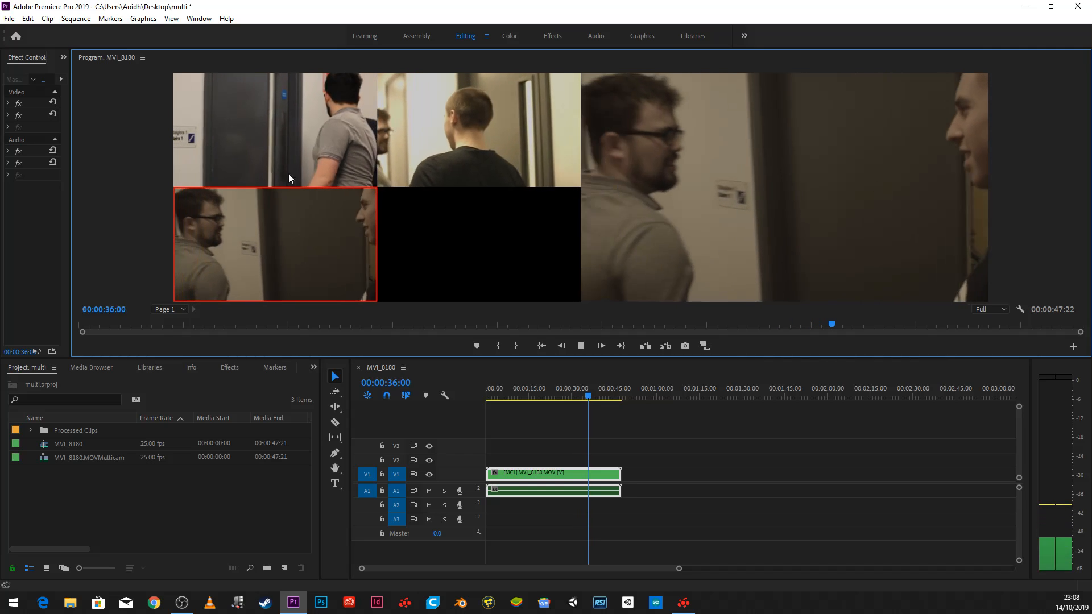
pyautogui.click(293, 114)
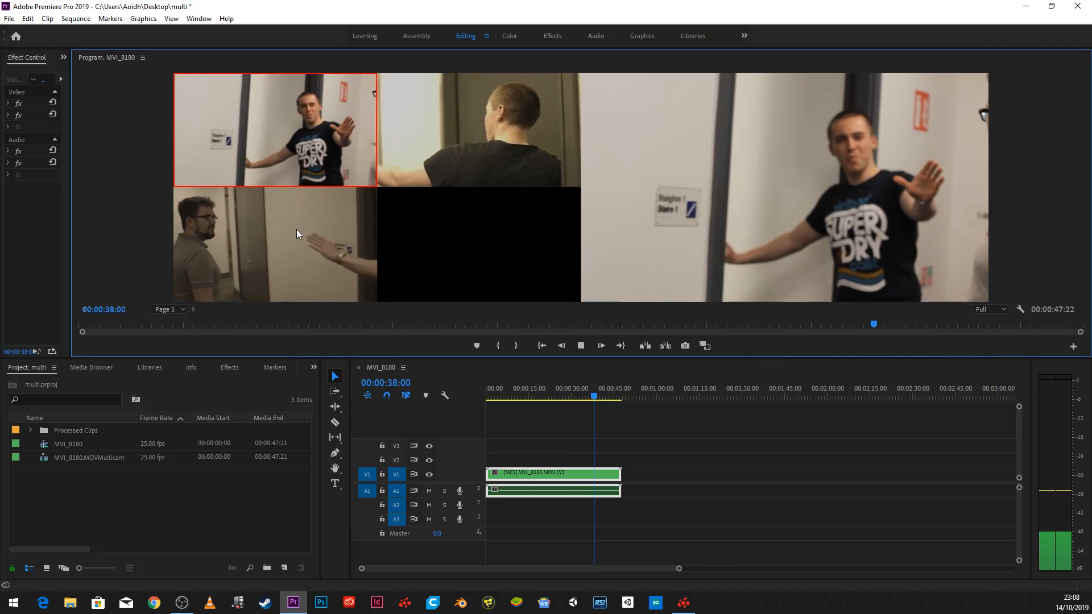
pyautogui.click(301, 239)
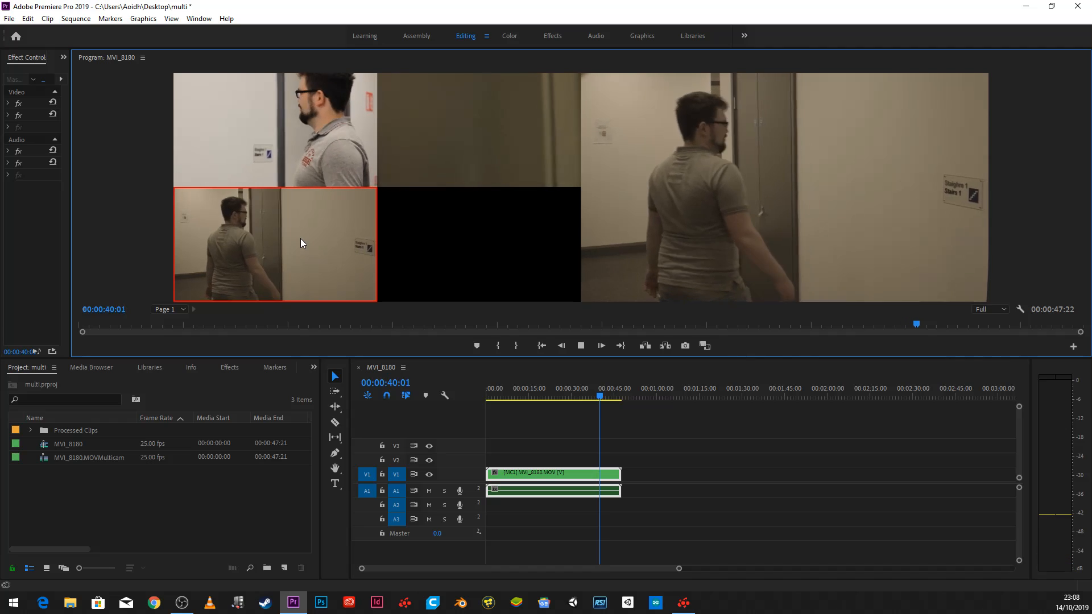
pyautogui.click(582, 349)
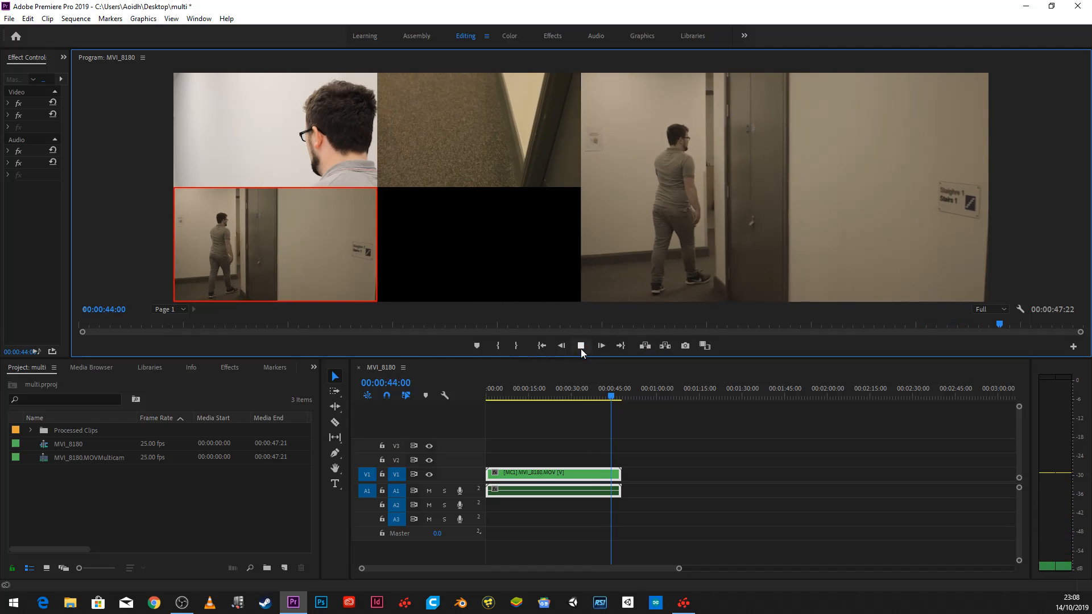
pyautogui.moveTo(577, 394); pyautogui.dragTo(428, 408)
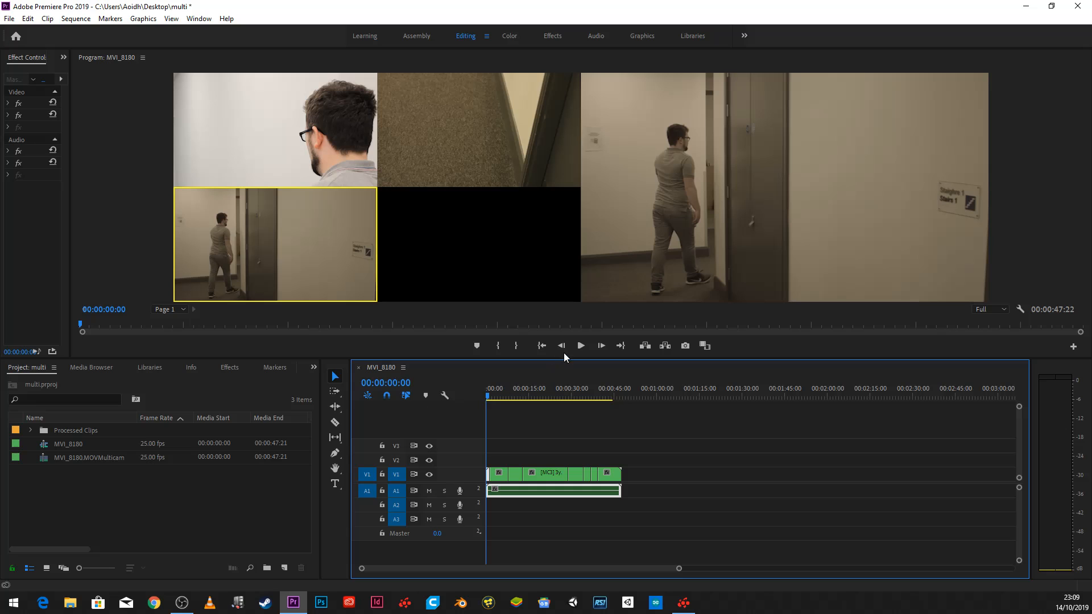
# - Play back the recorded cuts from the start, stop at 00:00:18:17, and check the angles at 00:00:11:15 and 00:00:15:05
pyautogui.click(580, 346)
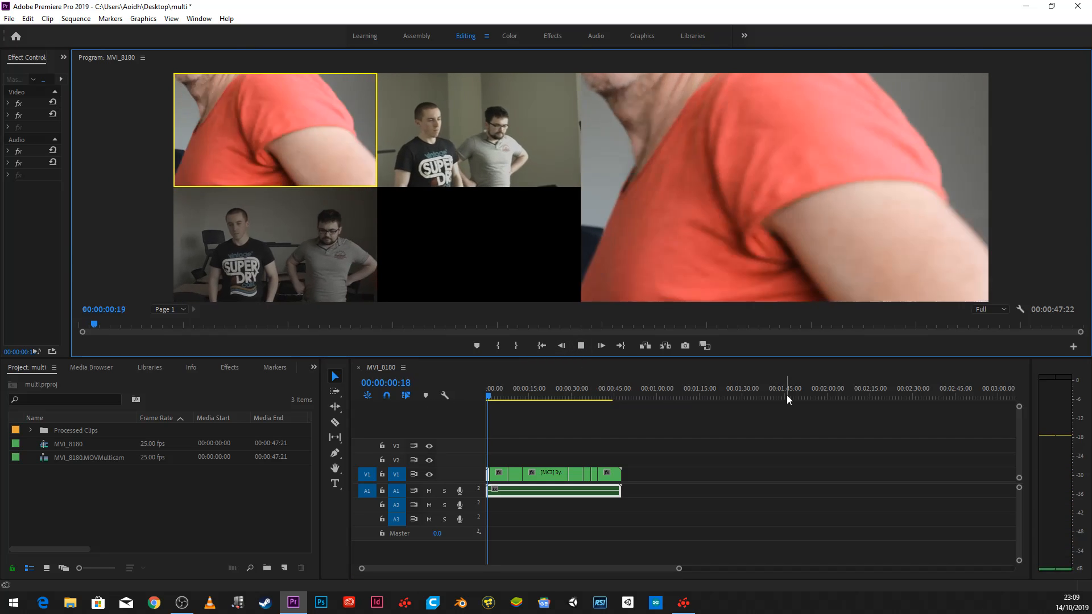
pyautogui.press('2')
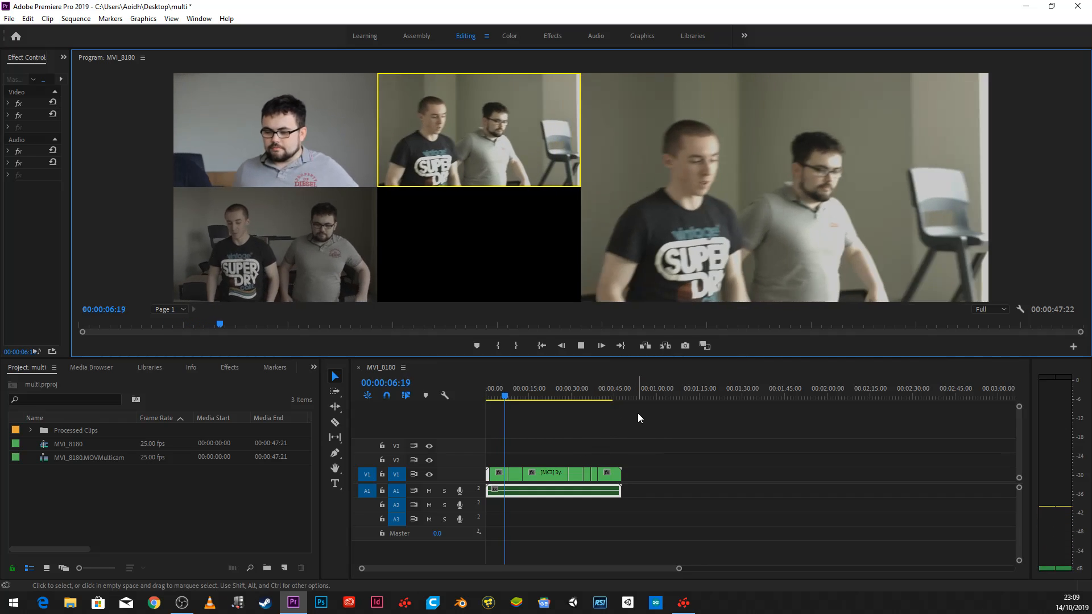
pyautogui.press('1')
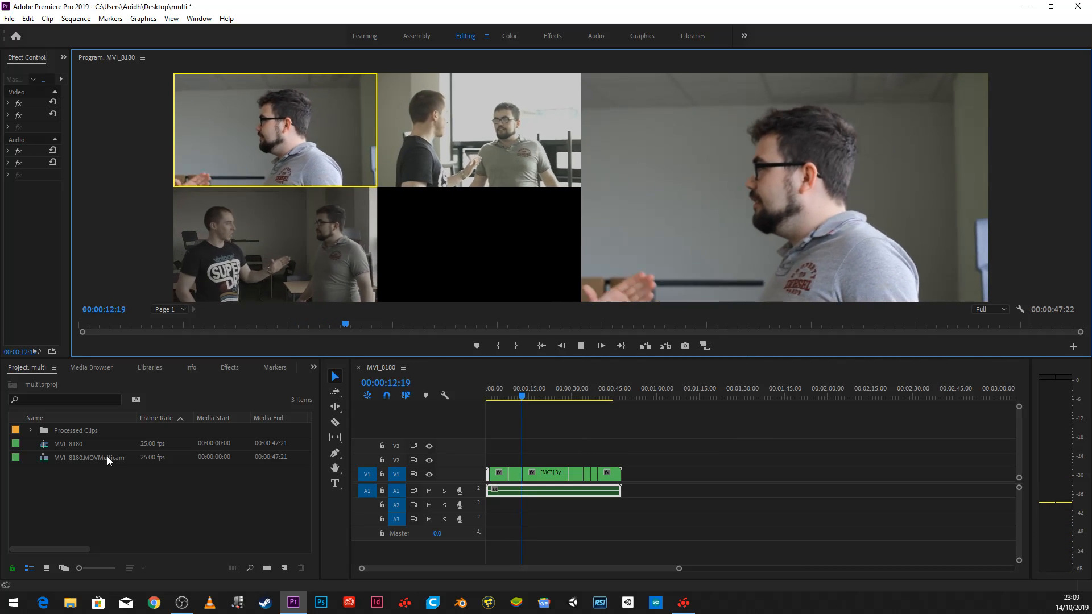
pyautogui.press('3')
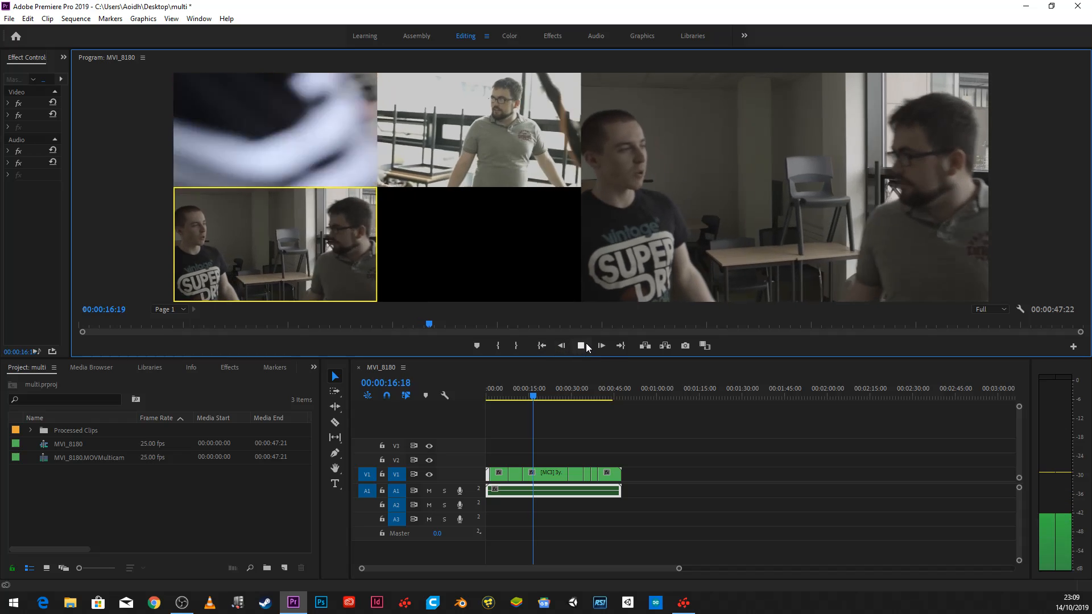
pyautogui.click(582, 344)
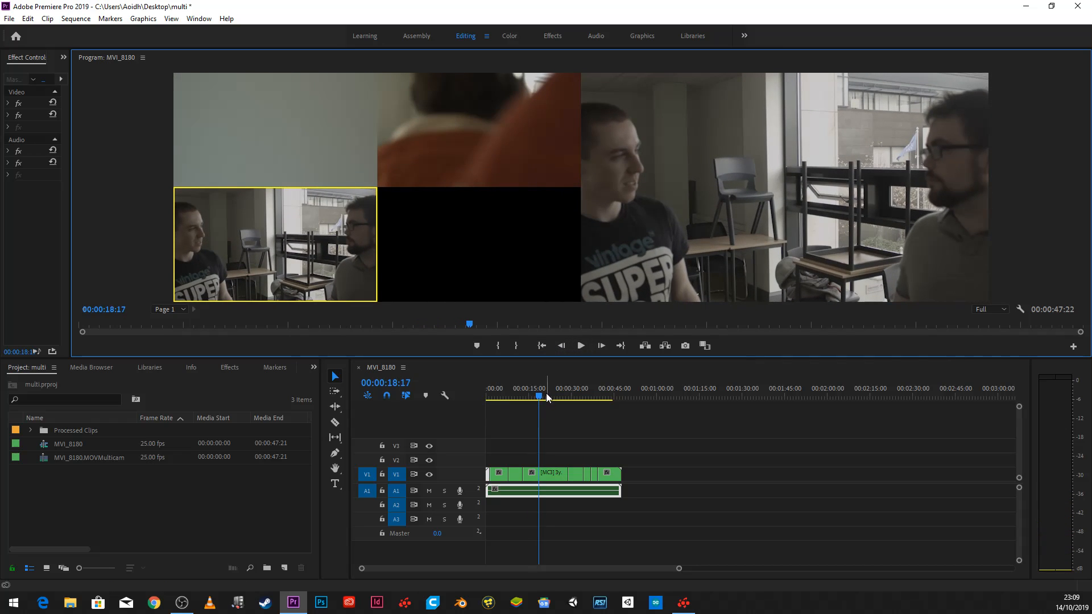
pyautogui.moveTo(546, 397); pyautogui.dragTo(520, 397)
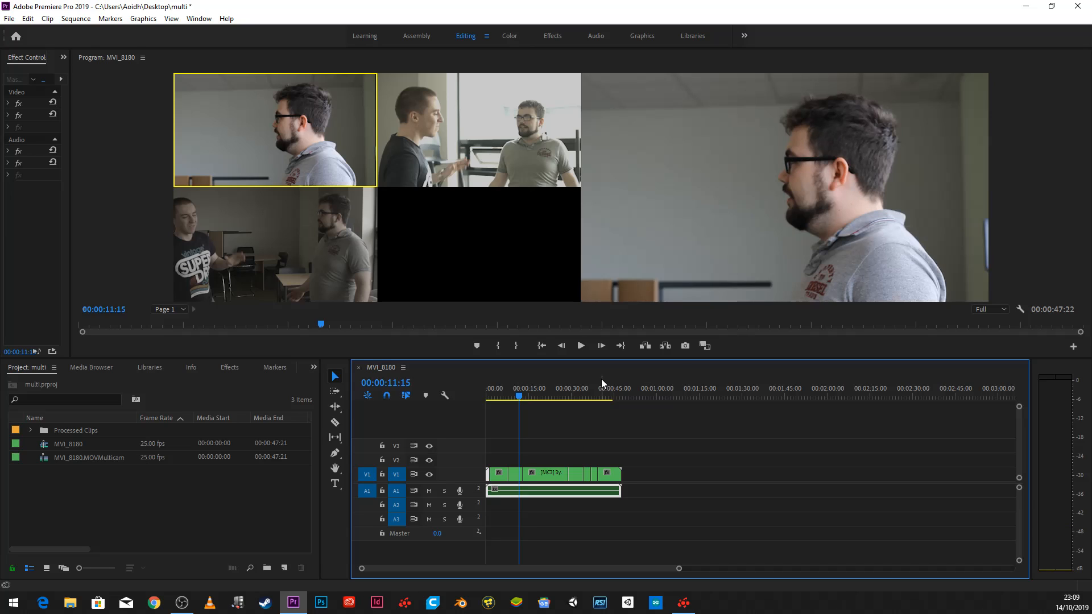
pyautogui.click(531, 395)
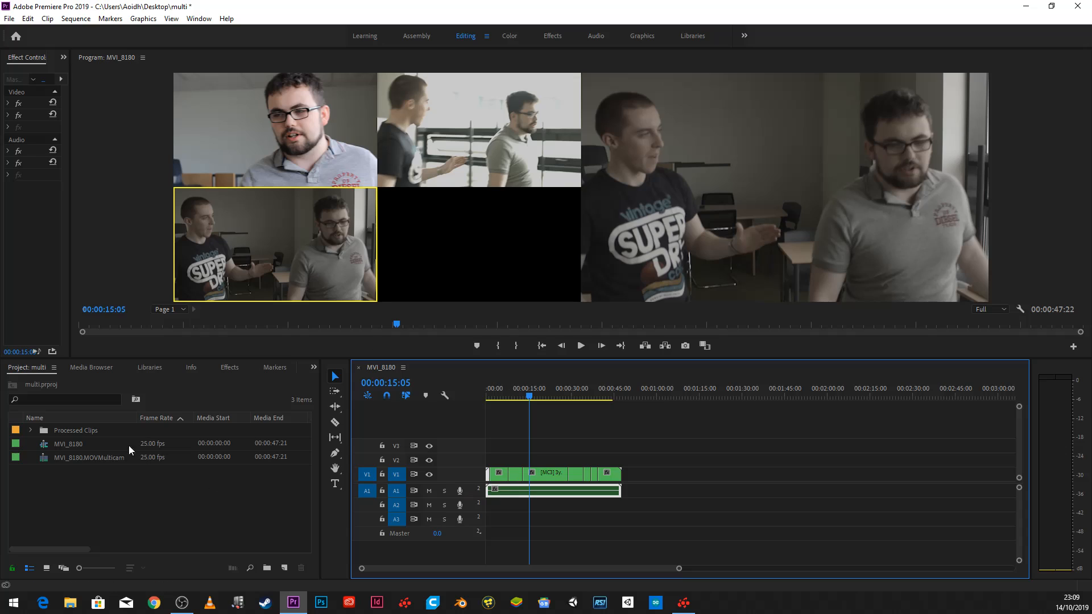
# - Expand the Processed Clips bin, select MVI_8180.MOV, check the sequence at 00:00:15:20 and return the playhead to the start
pyautogui.click(30, 431)
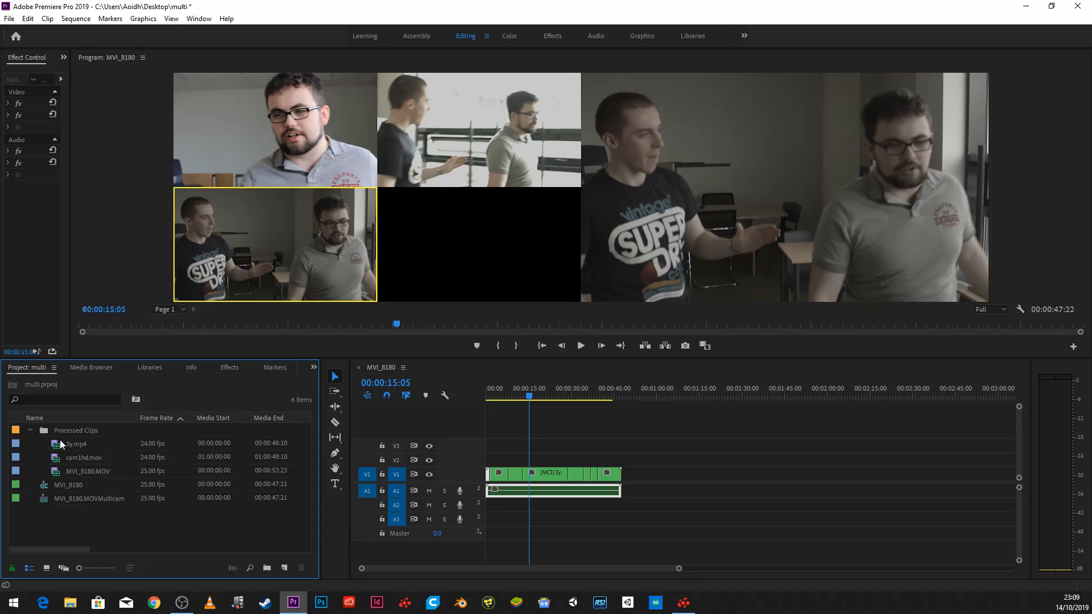
pyautogui.click(64, 471)
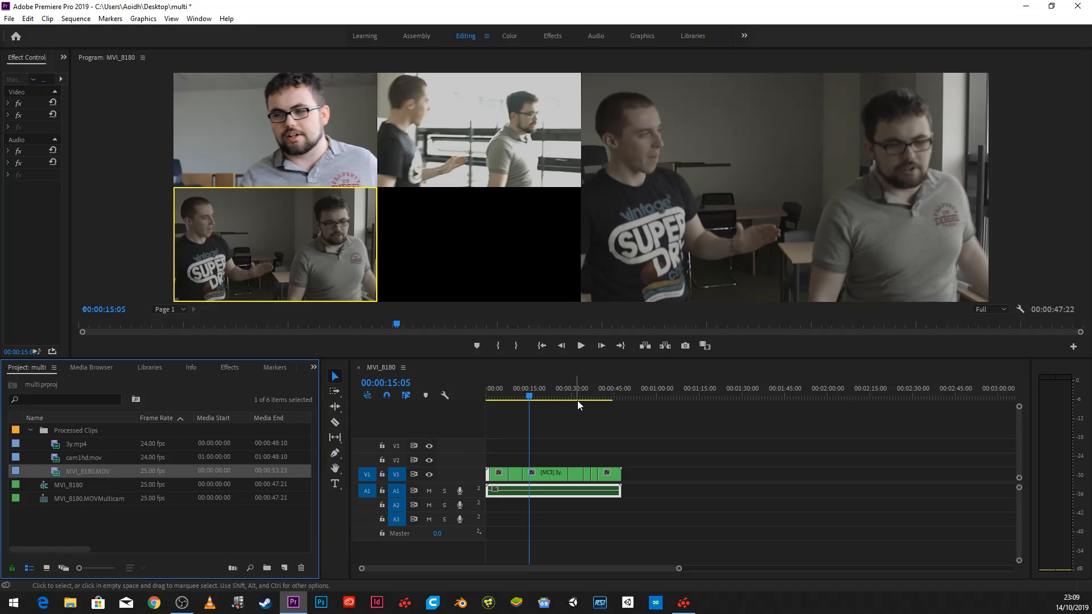
pyautogui.moveTo(577, 399); pyautogui.dragTo(535, 397)
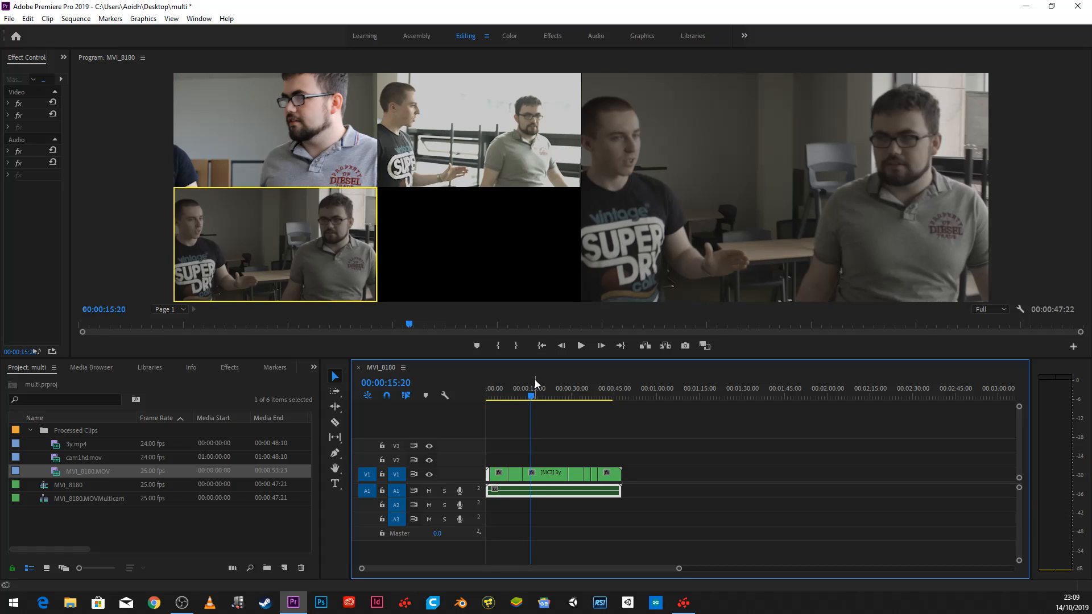
pyautogui.moveTo(545, 395); pyautogui.dragTo(438, 400)
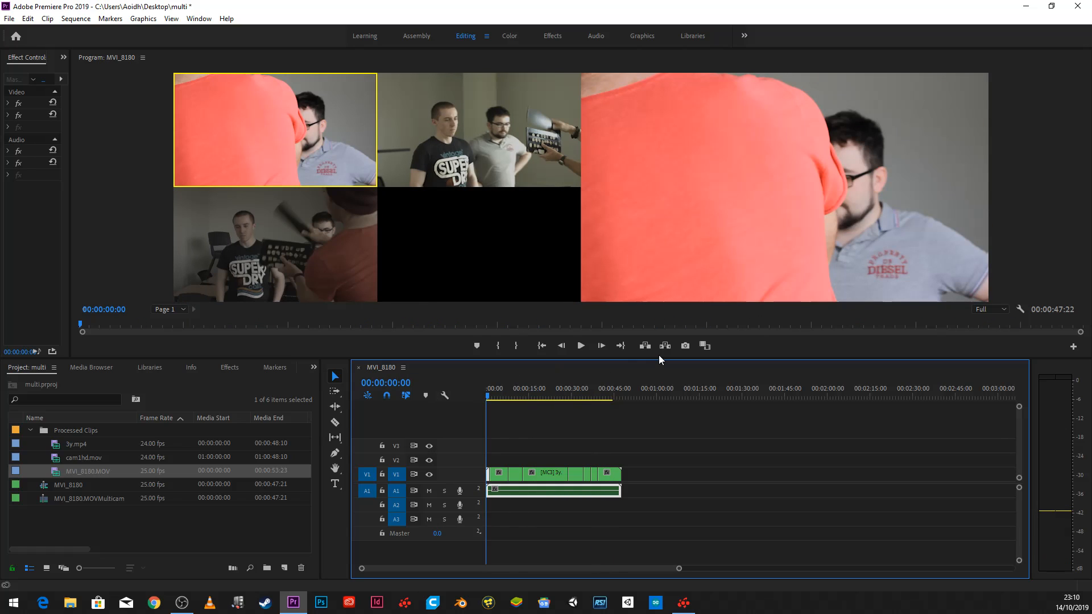